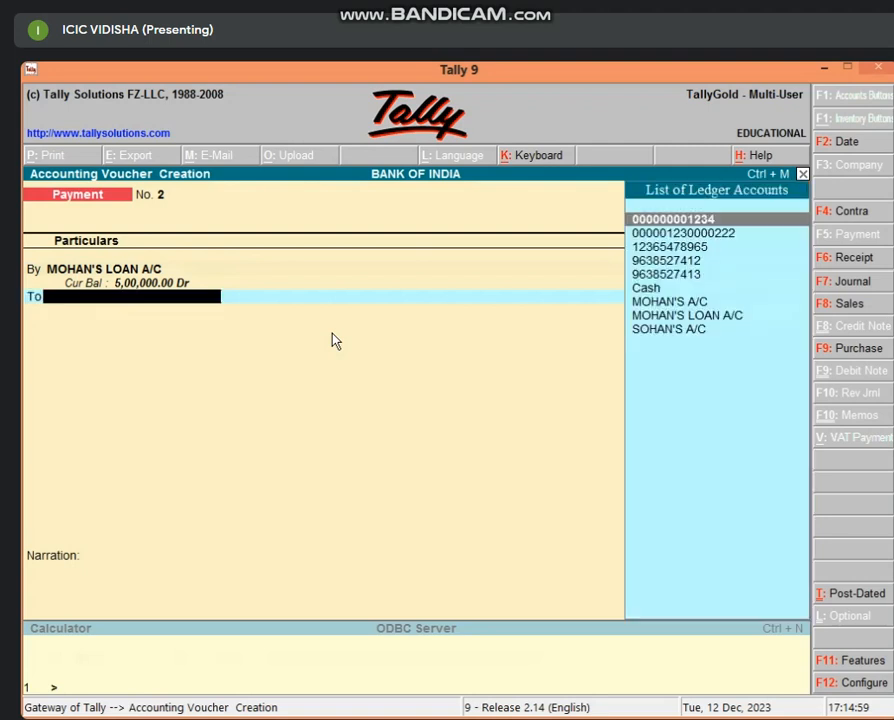
Credit Cash with 5,00,000.00 against the customer's loan account in the payment voucher.
text(CAS)
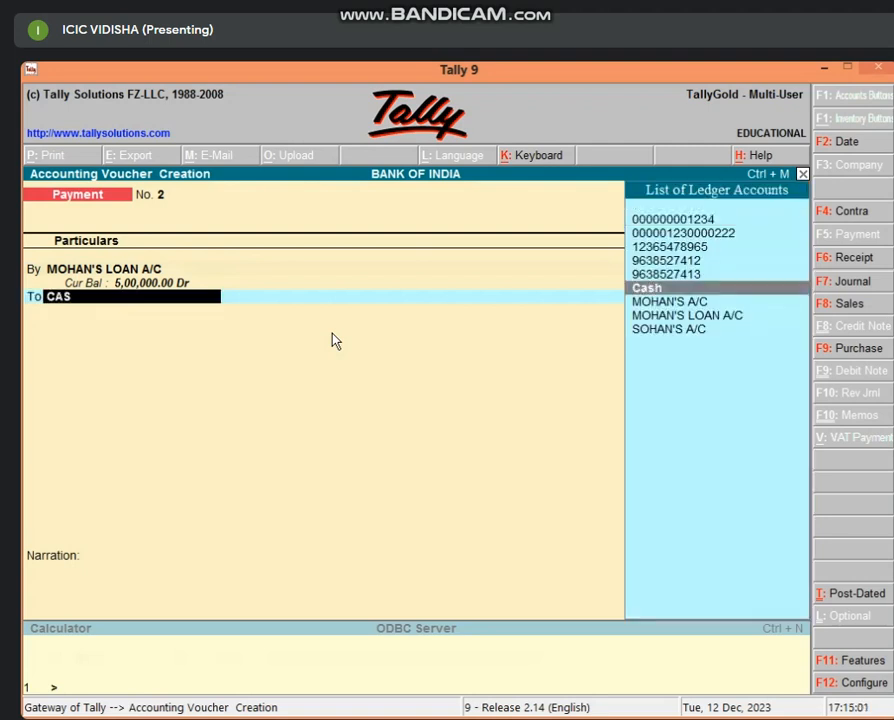
key(Return)
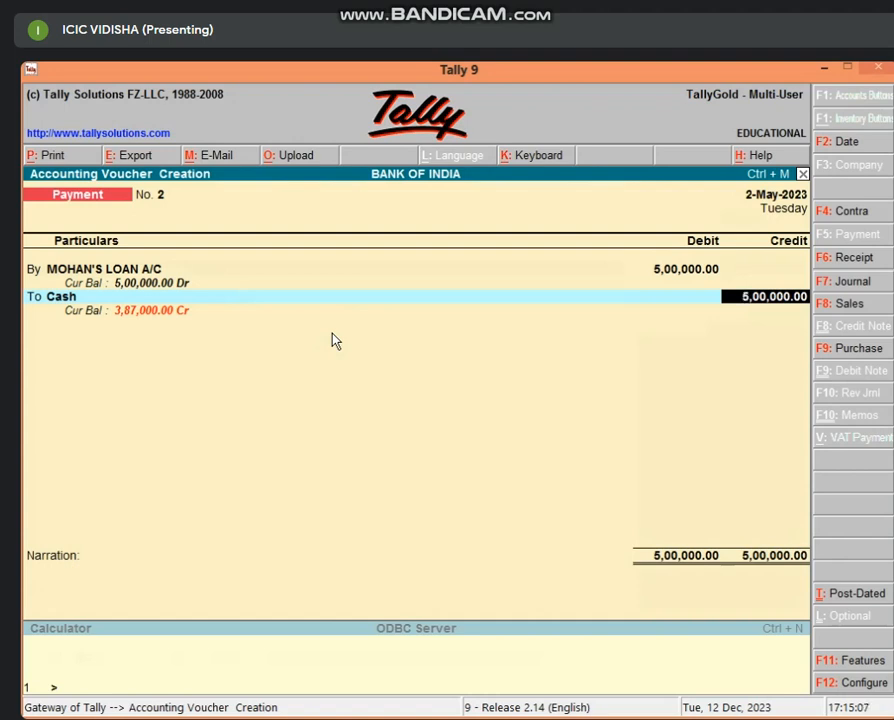
key(Return)
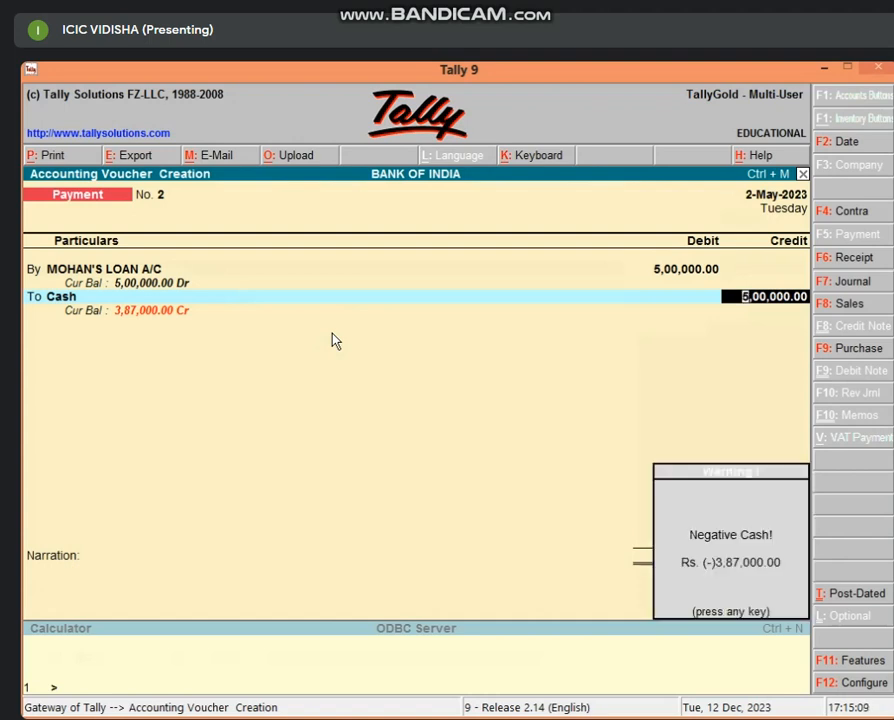
key(Return)
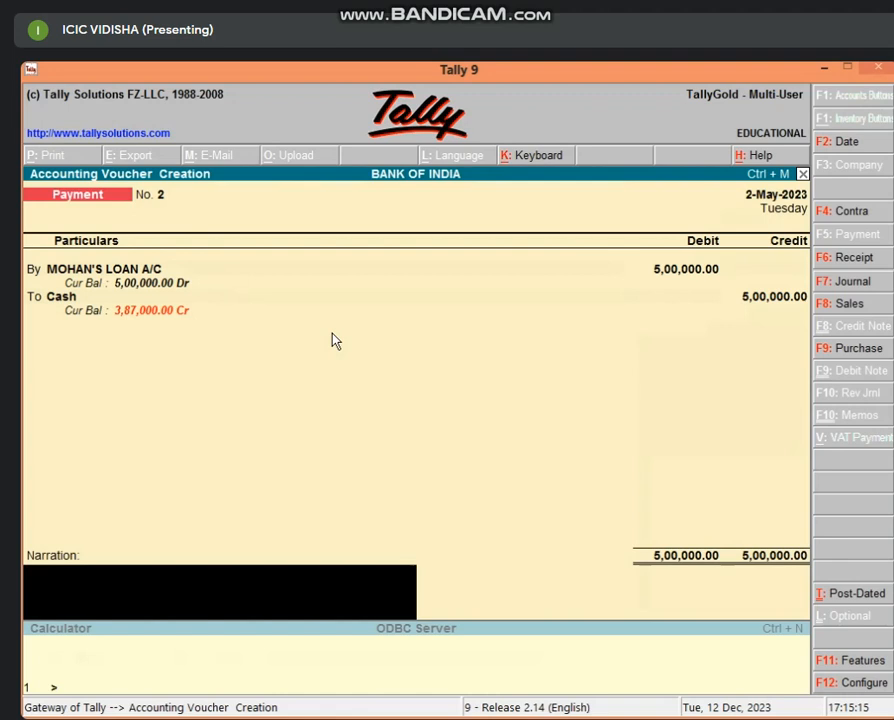
Enter "BEING LOAN AMT 500000 INT 12% TIME P 3 YEAR" as the payment voucher's narration.
text(BEING LOAN AMT)
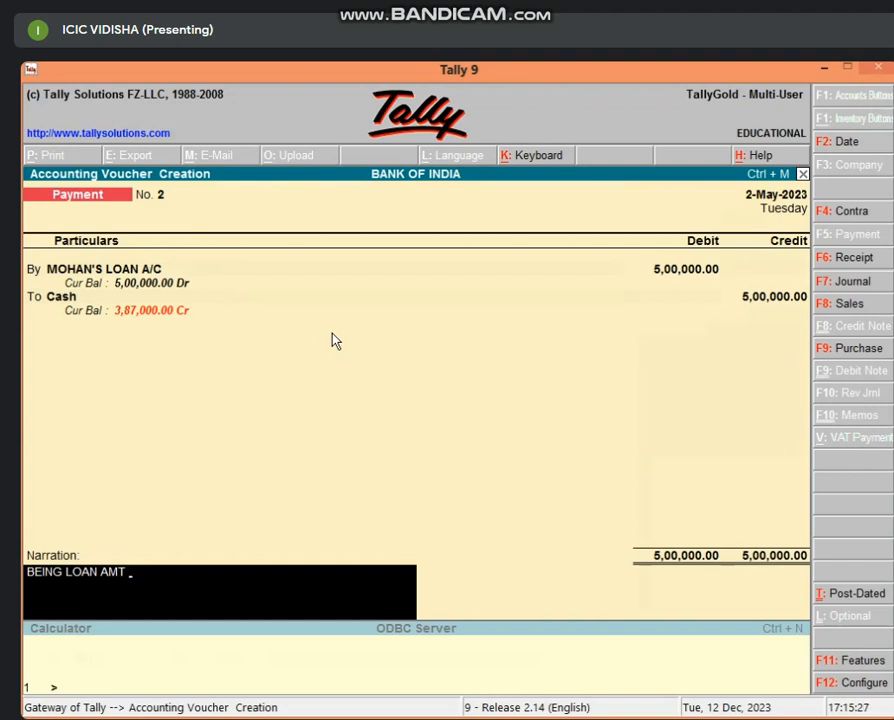
text(500000 INT)
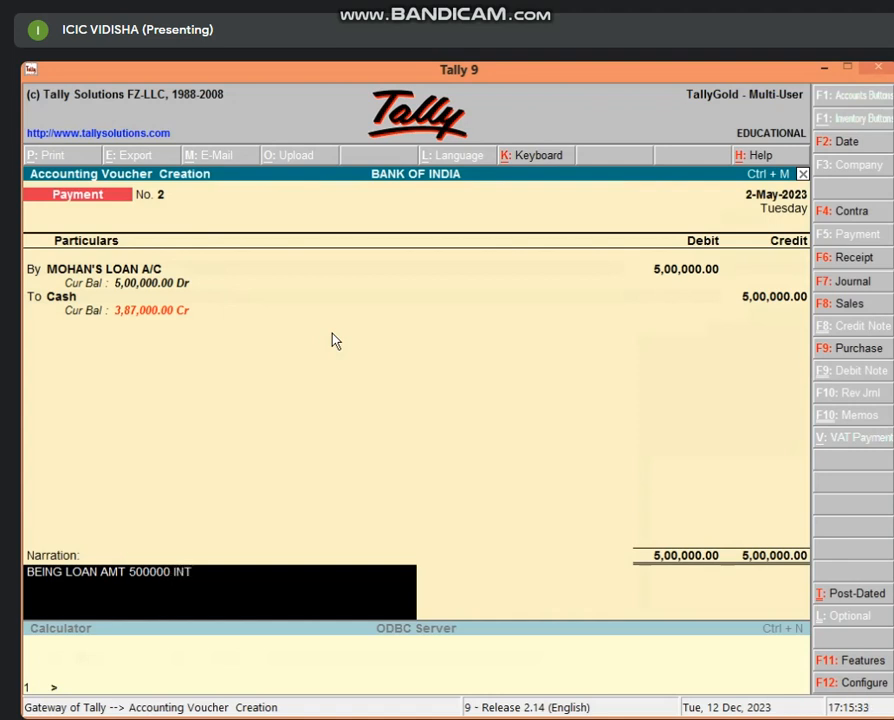
text( 12)
text(%)
text(IMP)
key(BackSpace)
key(BackSpace)
key(BackSpace)
key(BackSpace)
text(P)
key(BackSpace)
text(TO)
key(BackSpace)
text(IME)
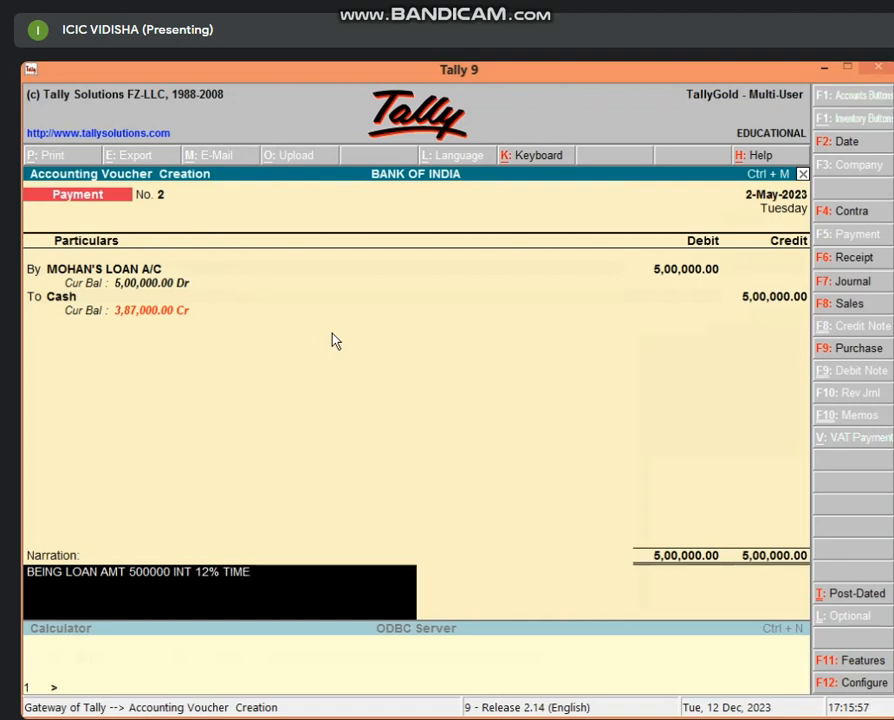
text( P 3 YEAR)
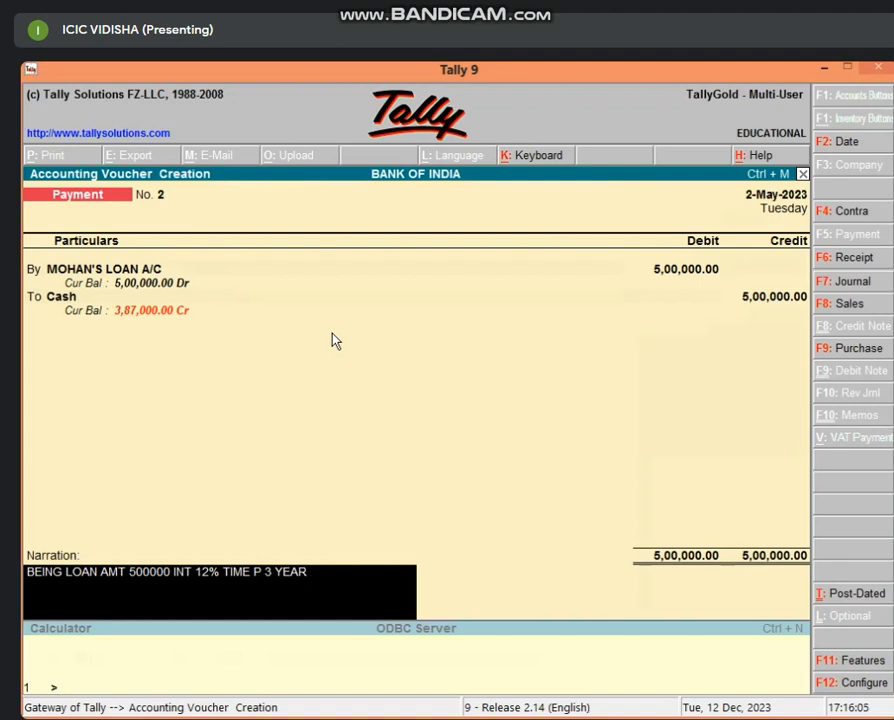
Extend the narration with "PER Y INT 60000 LOAN + INT TOTAL 680000 INST PER Y 6 INST AMT 37778" and save the payment voucher.
text(PER Y INT 60000)
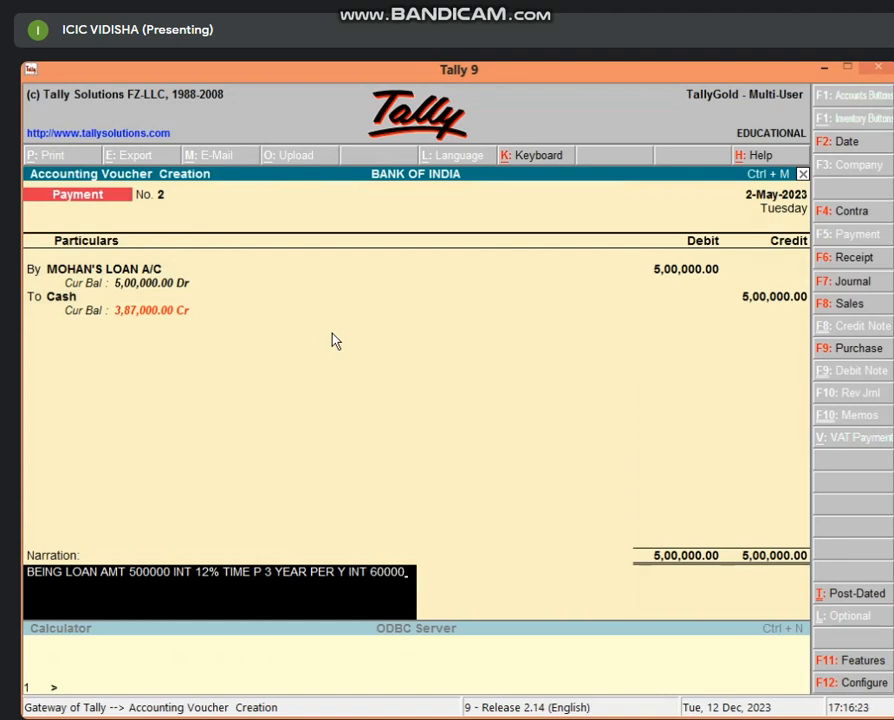
text(LOAN + INT TOTAL)
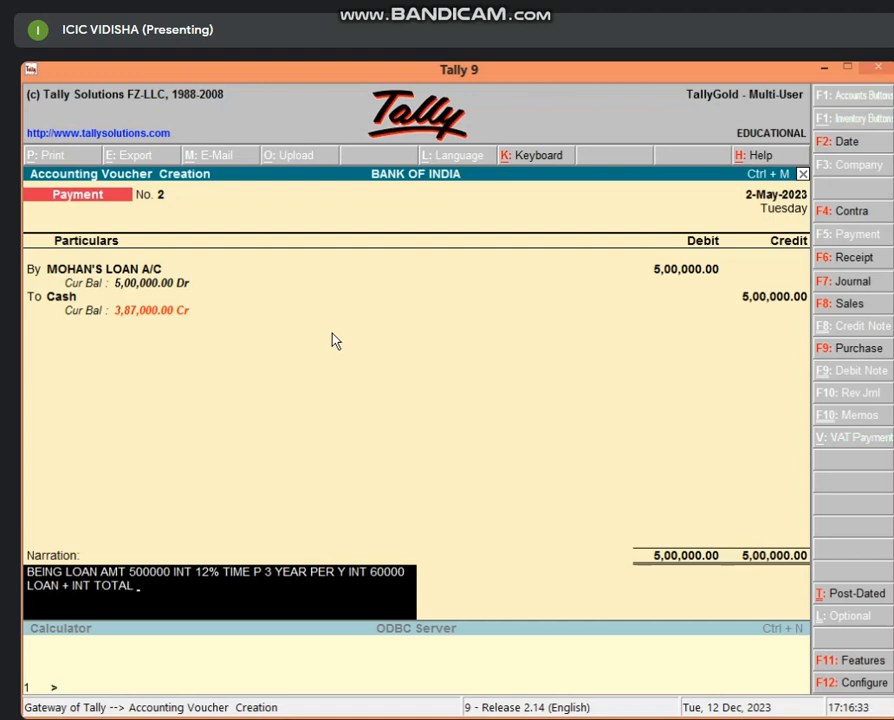
text( 680000  INST PER Y)
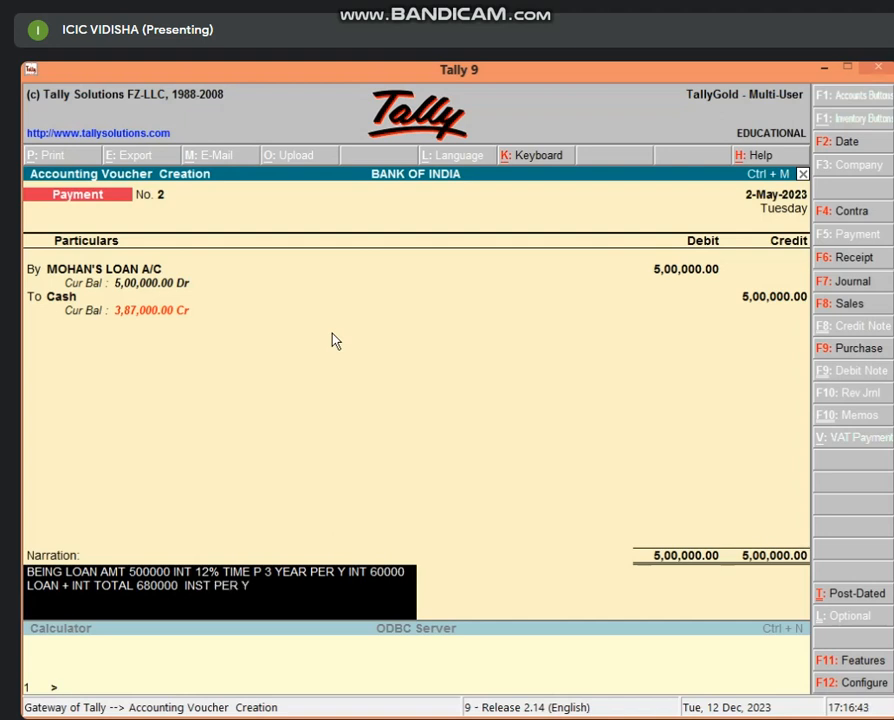
text( 6 INST AMT 37778)
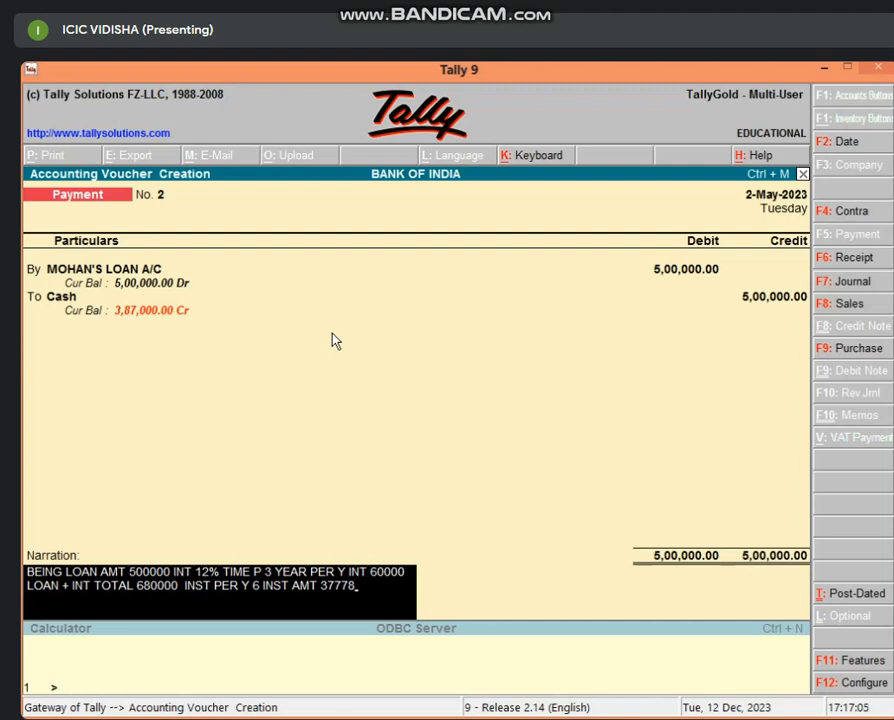
key(Return)
key(Return)
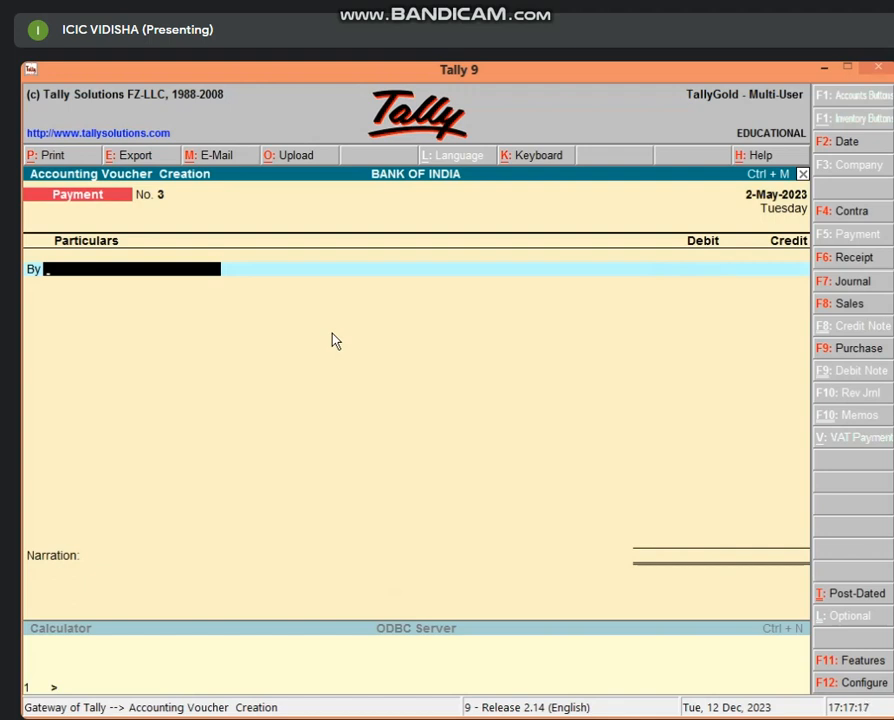
key(Escape)
key(y)
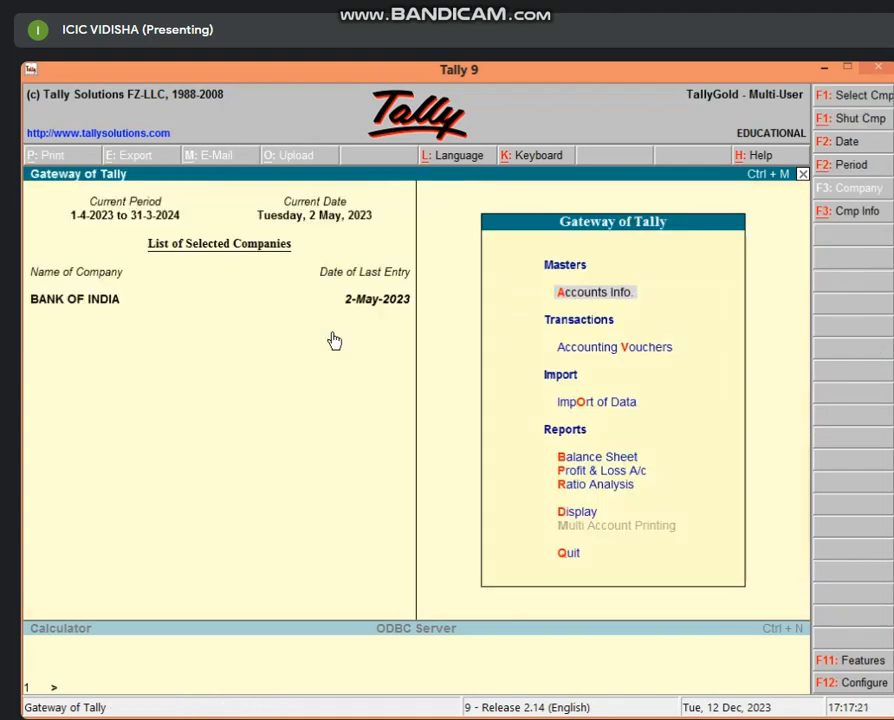
Examine the balance sheet and the group summary of Current Assets, including loans and cash-in-hand.
key(b)
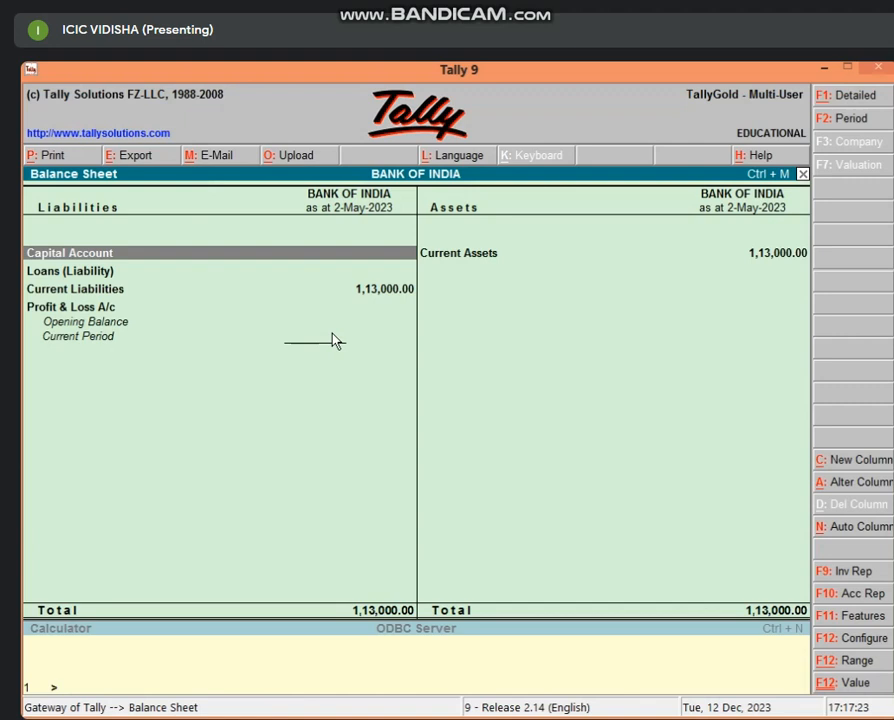
key(Right)
key(Return)
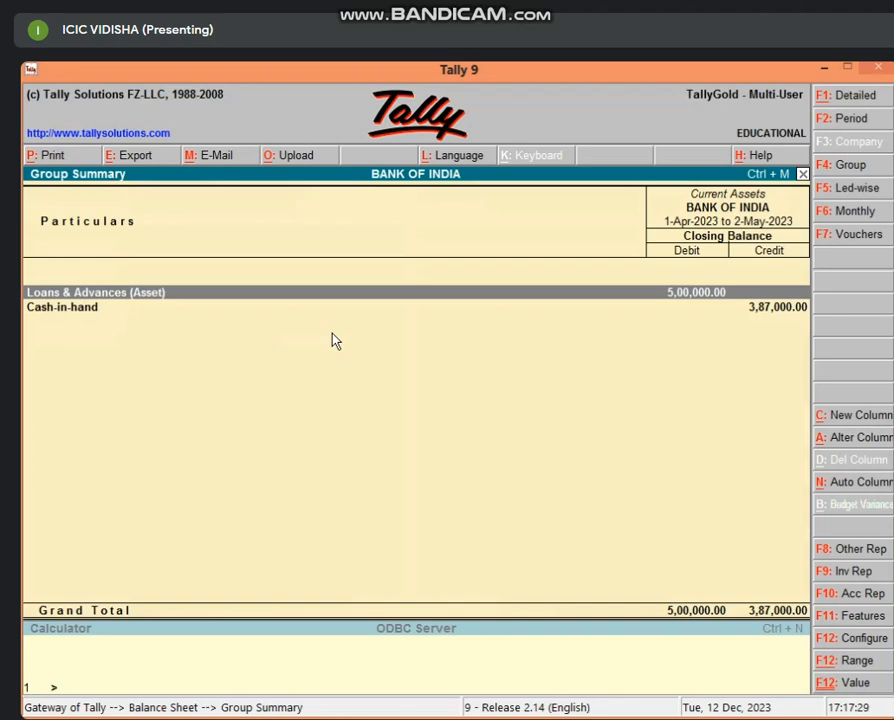
key(Escape)
key(Escape)
key(Escape)
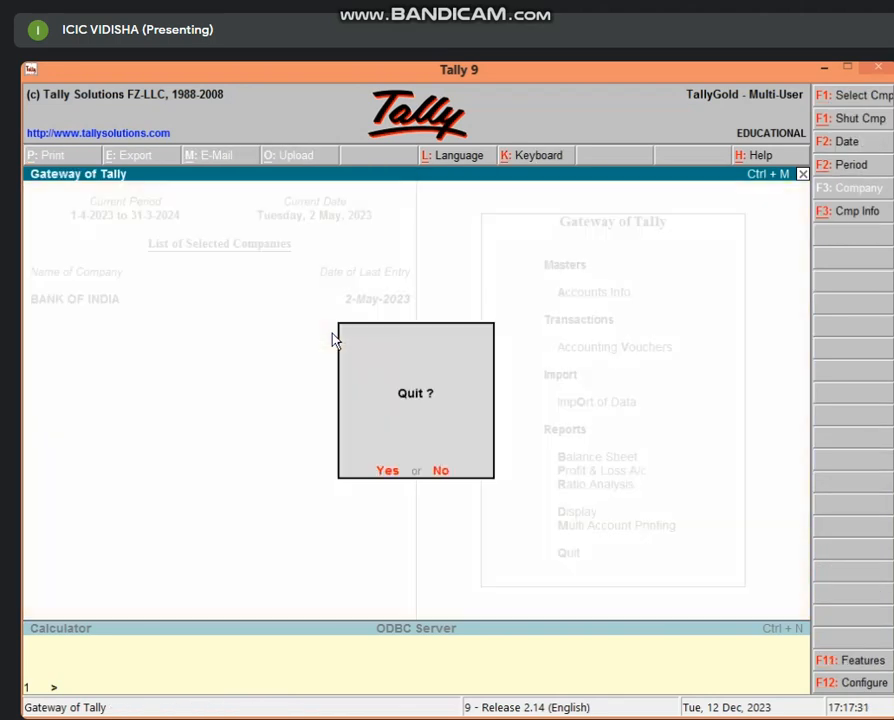
key(n)
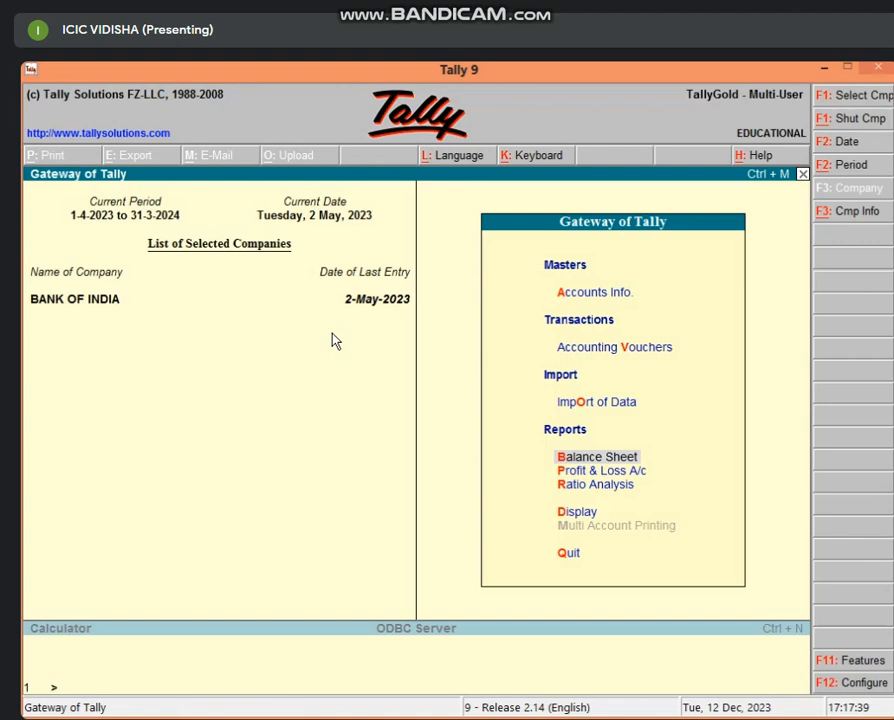
key(Return)
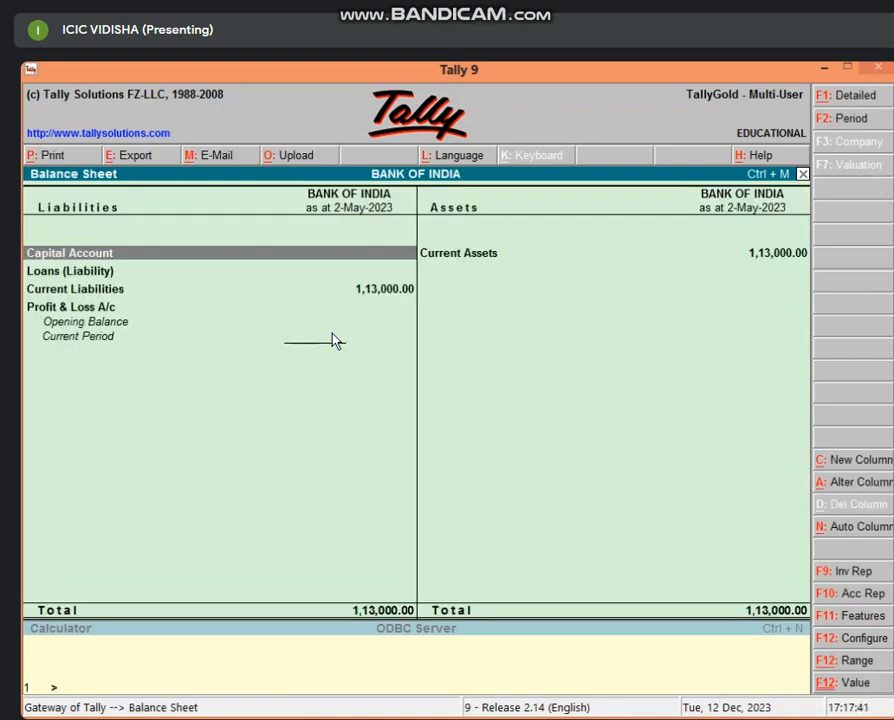
key(Right)
key(Return)
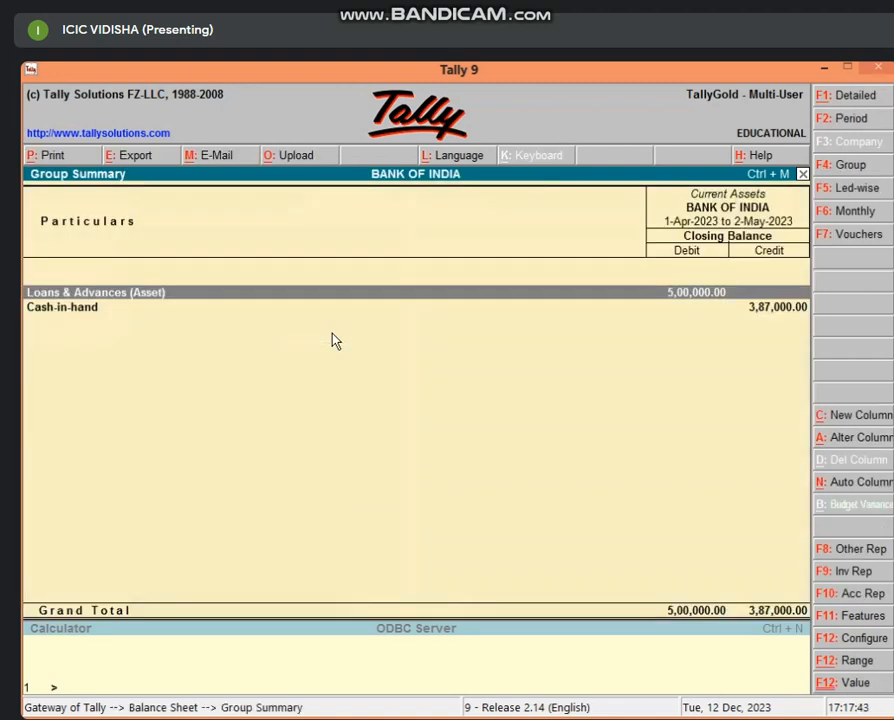
key(Escape)
key(Escape)
key(Escape)
key(Escape)
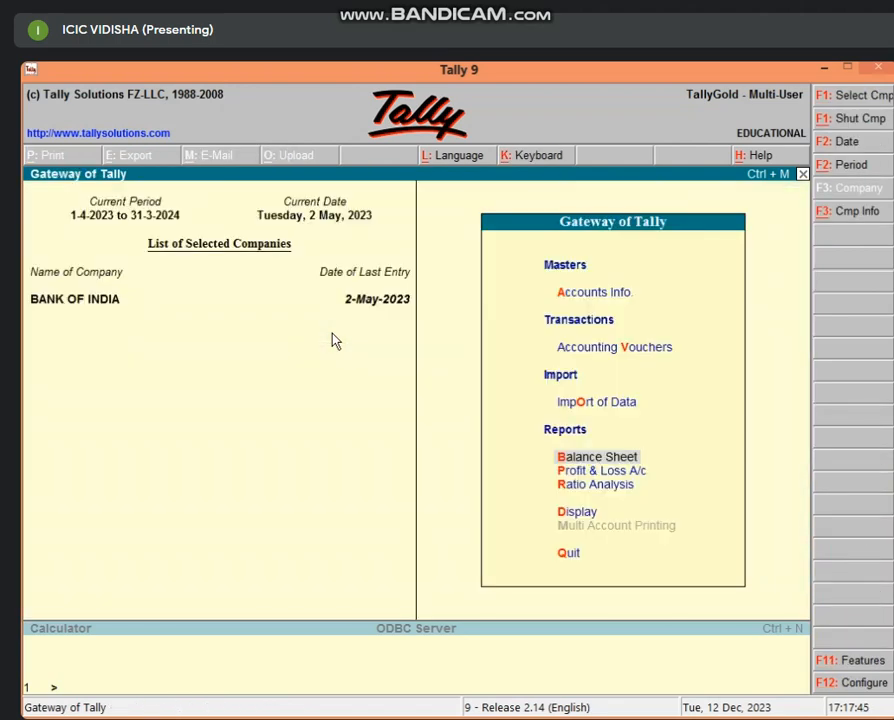
Start a journal voucher and debit the customer's loan account with 180000.
key(v)
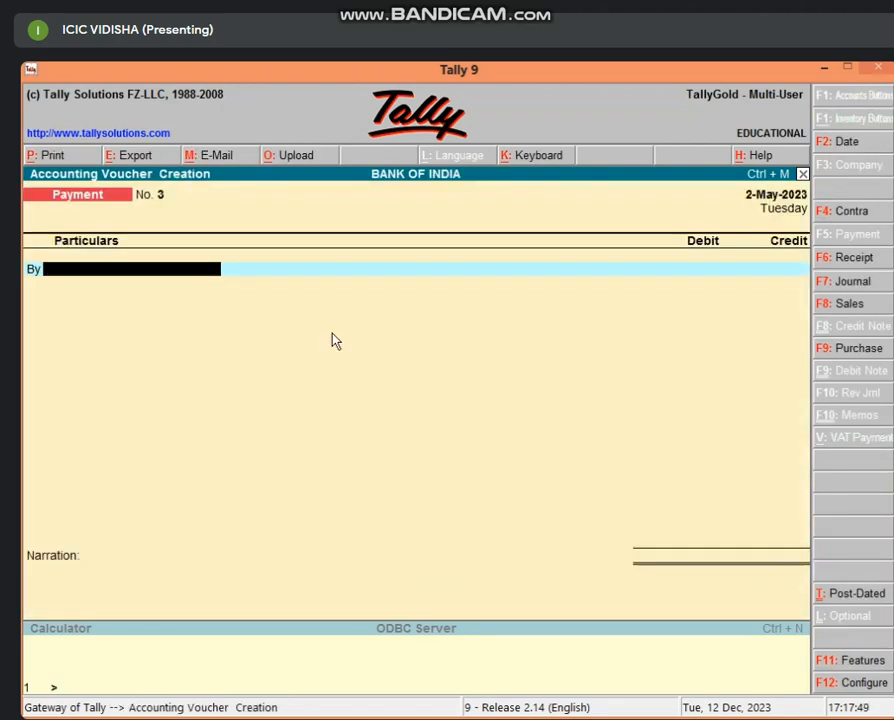
key(F7)
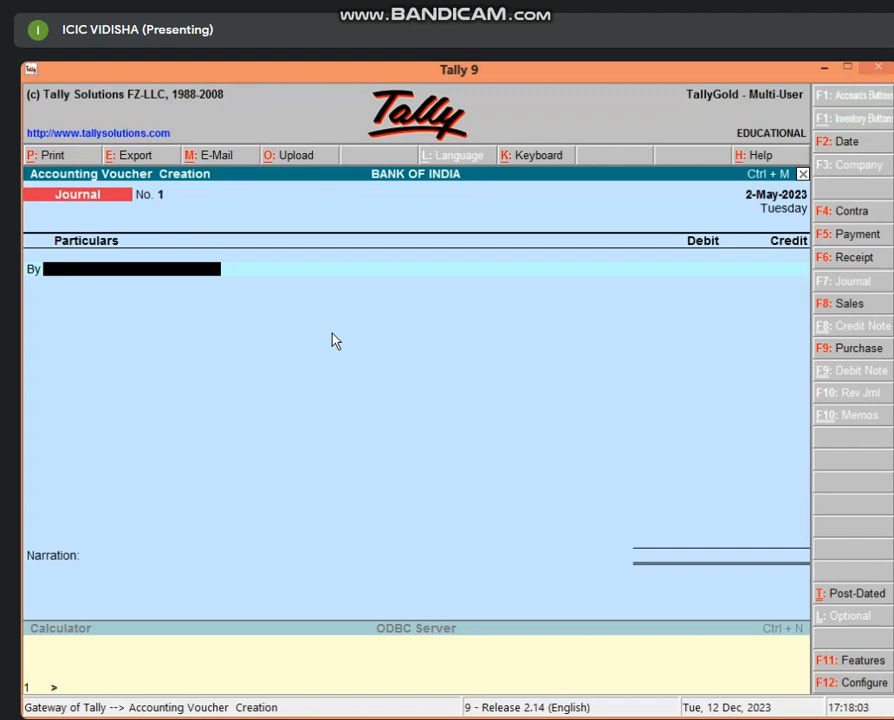
text(MO)
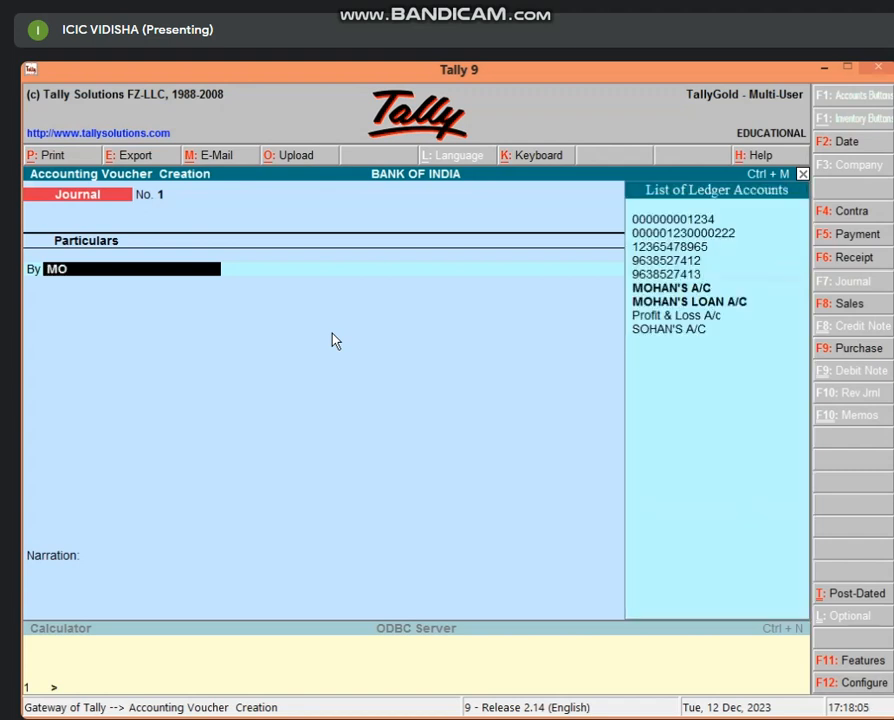
key(Down)
key(Return)
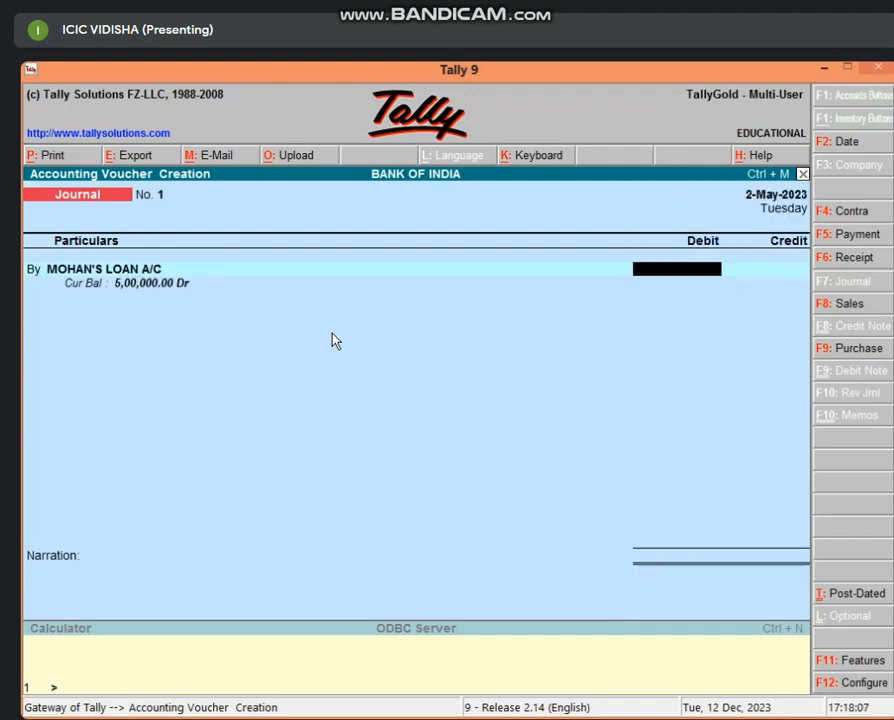
text(180000)
key(Return)
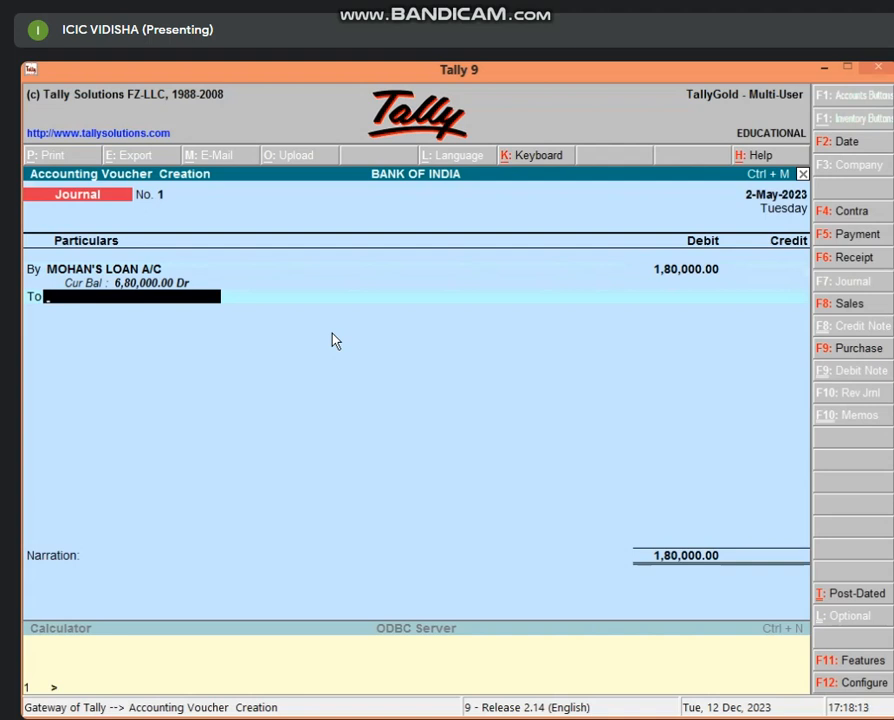
Create an "INTEREST A/C" ledger under Direct Incomes for the credit line of the journal voucher.
key(alt+c)
text(INTER)
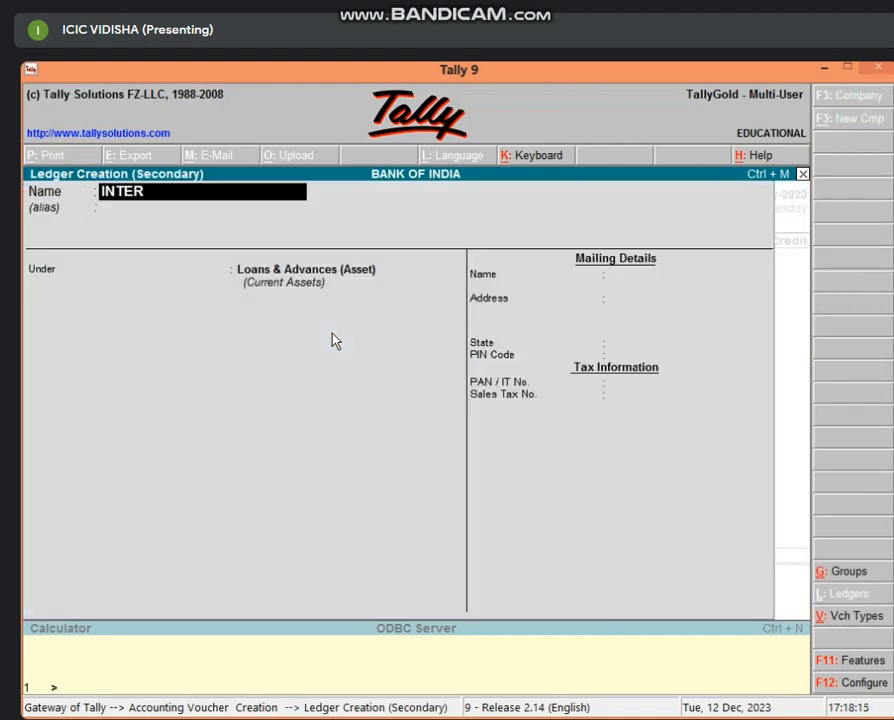
text(EST A/C)
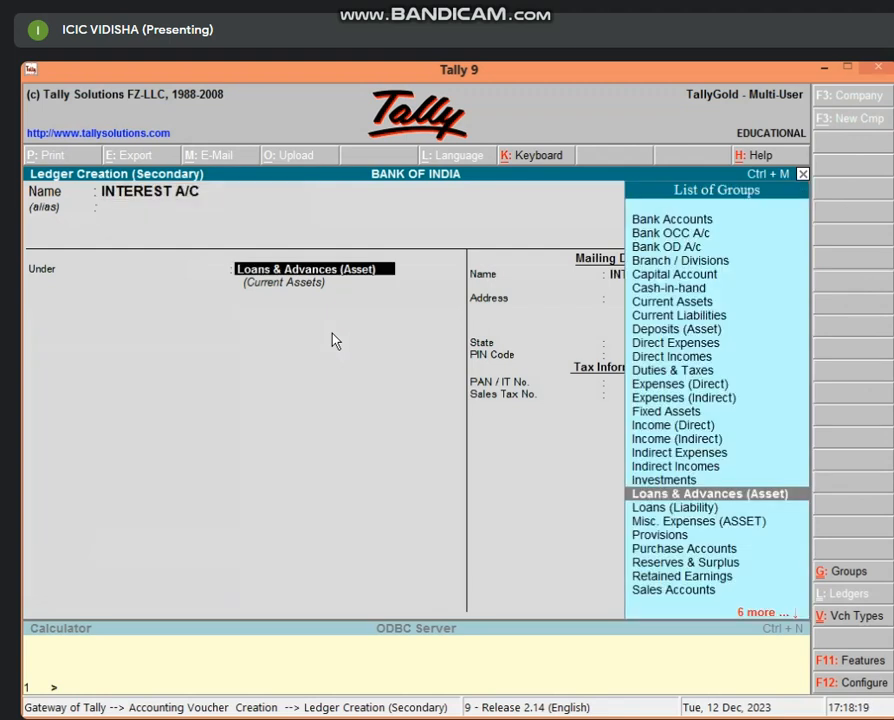
text(IND)
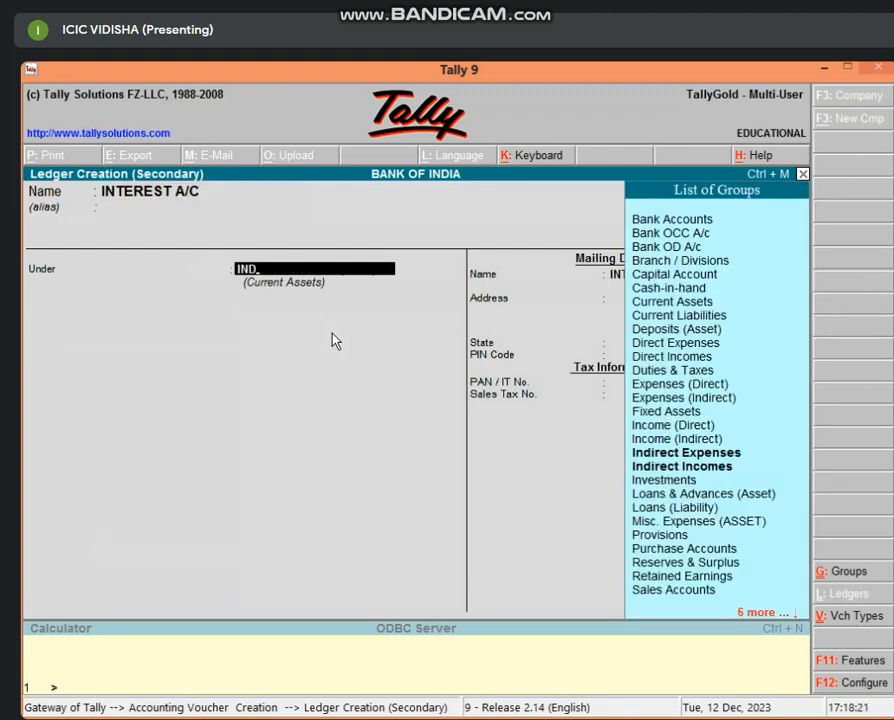
key(BackSpace)
key(BackSpace)
key(BackSpace)
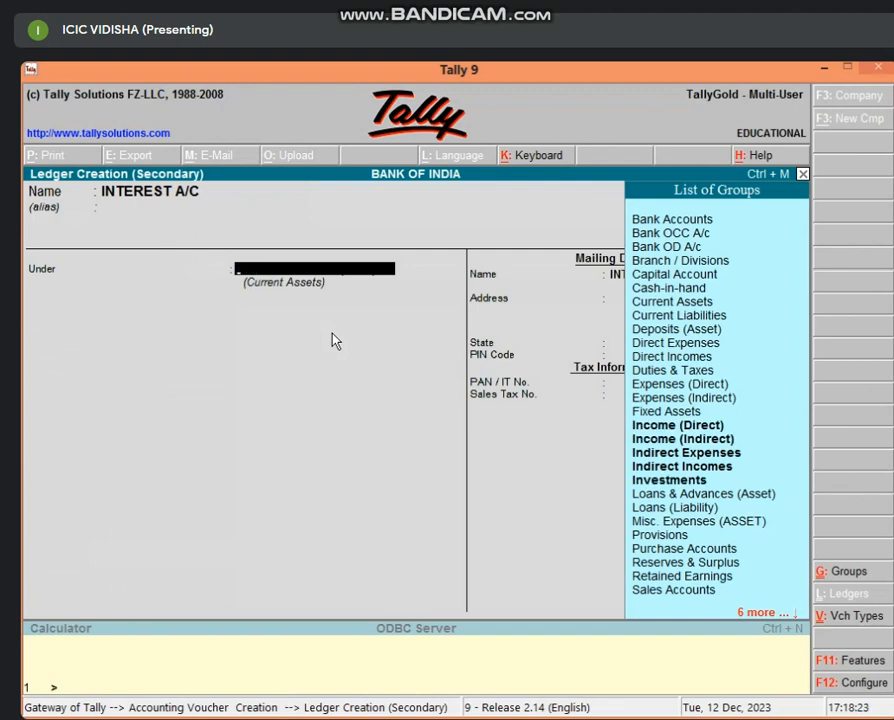
text(DIRE)
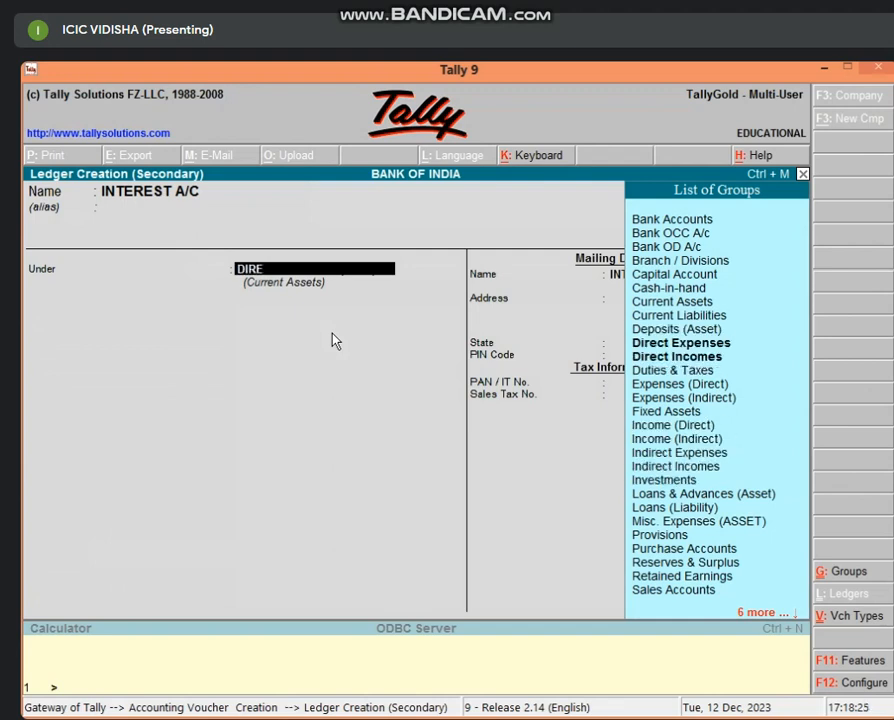
key(Down)
key(Down)
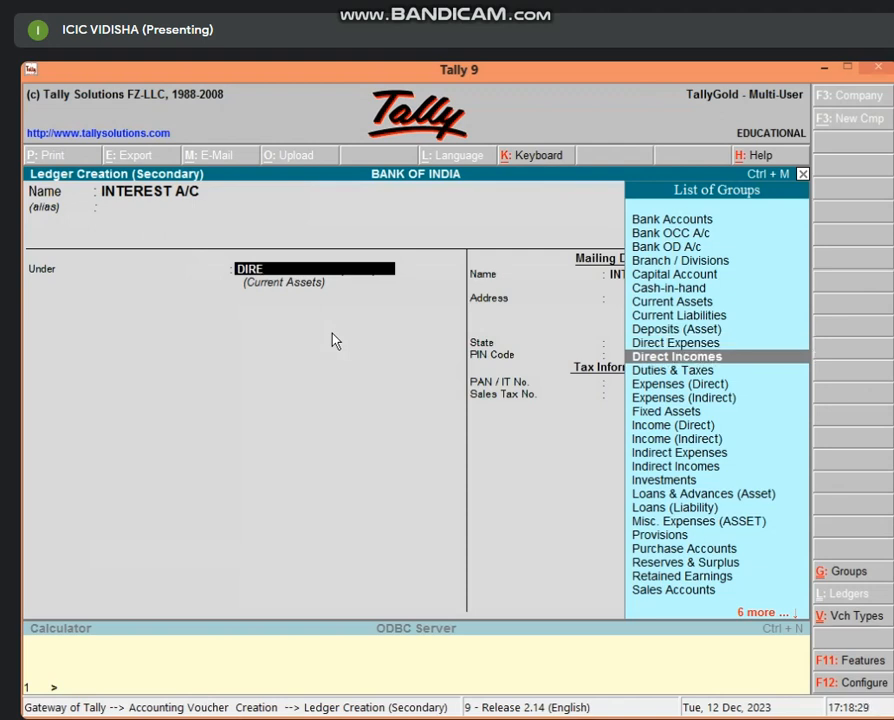
key(Return)
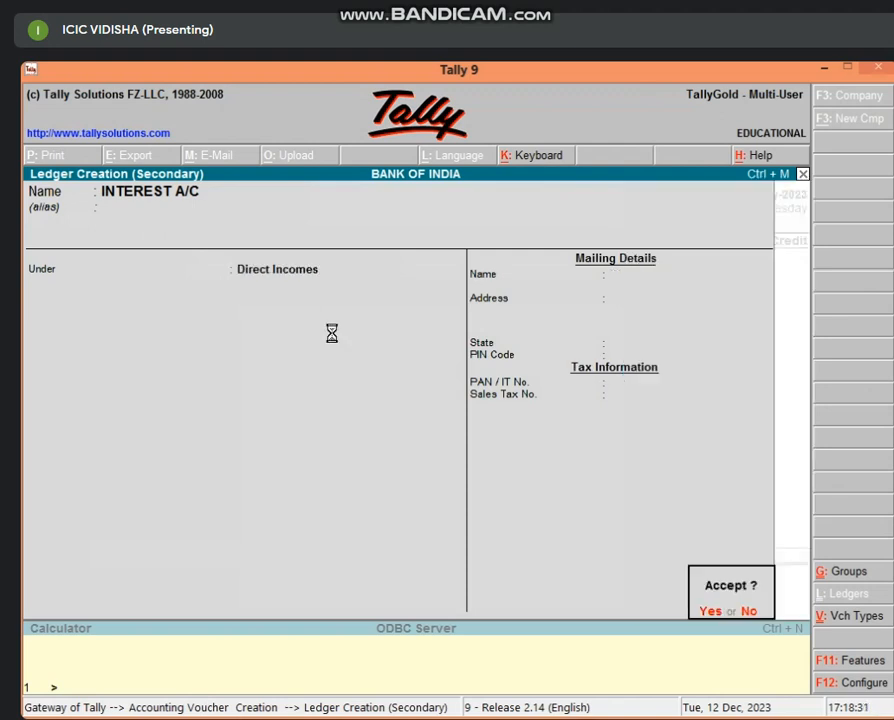
key(Return)
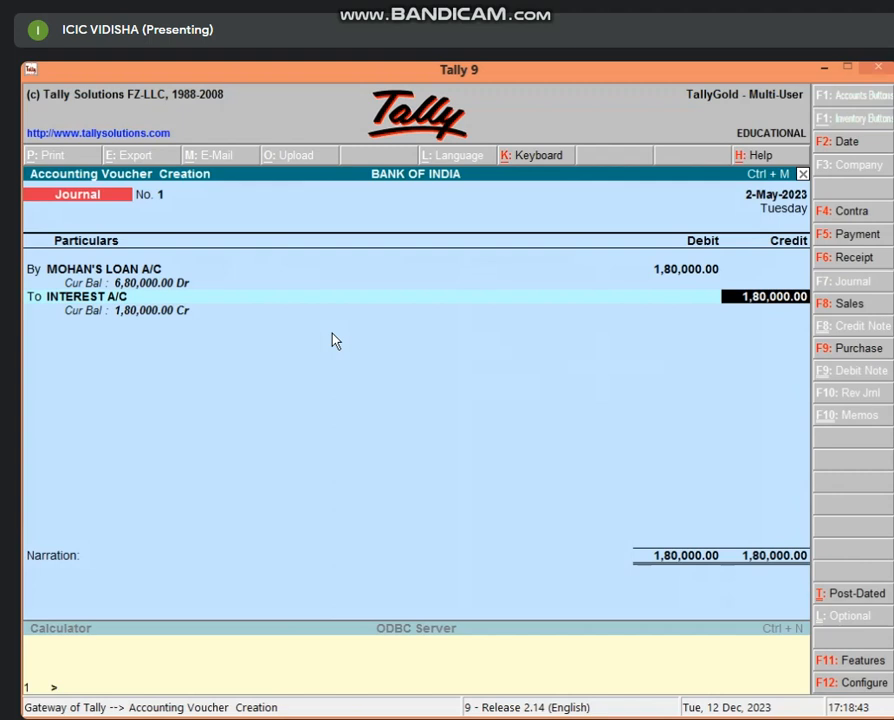
Credit INTEREST A/C with 1,80,000, save the journal voucher with an empty narration and leave voucher entry.
key(Return)
key(Return)
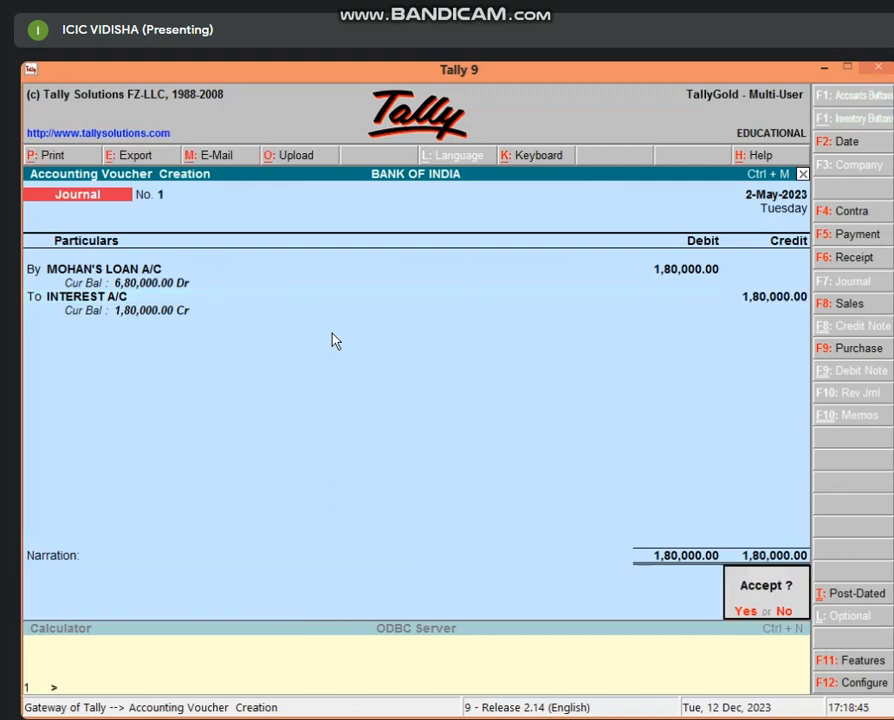
key(Return)
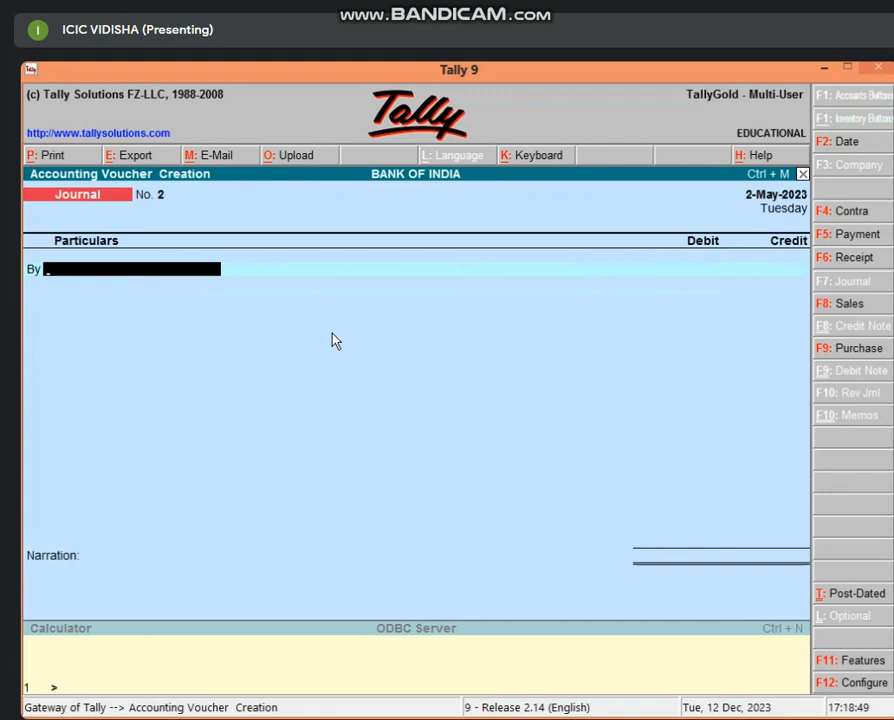
key(Escape)
key(Return)
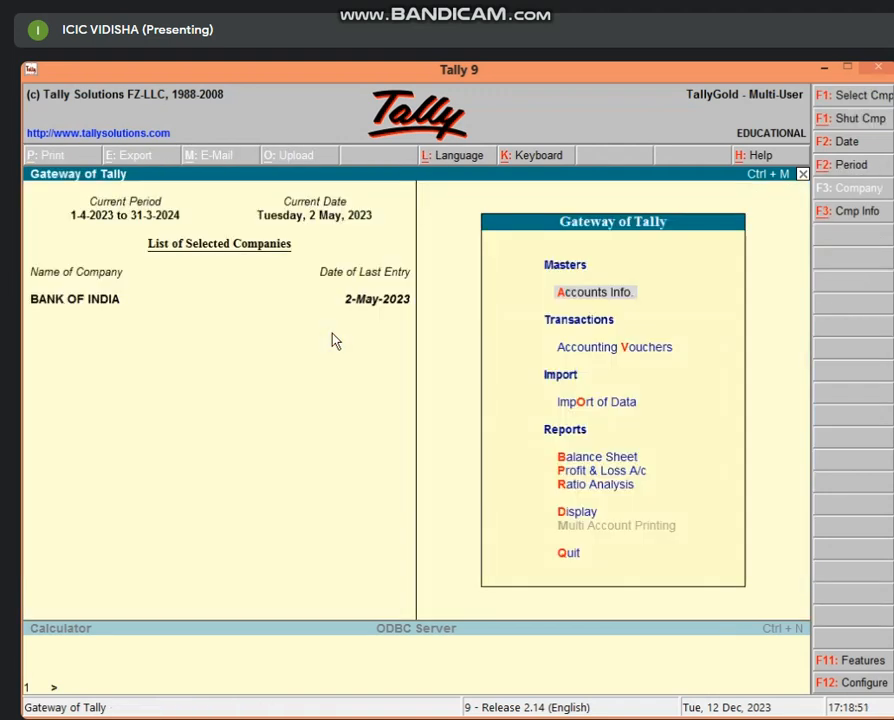
Review the balance sheet and the Current Assets group summary after the interest entry.
key(b)
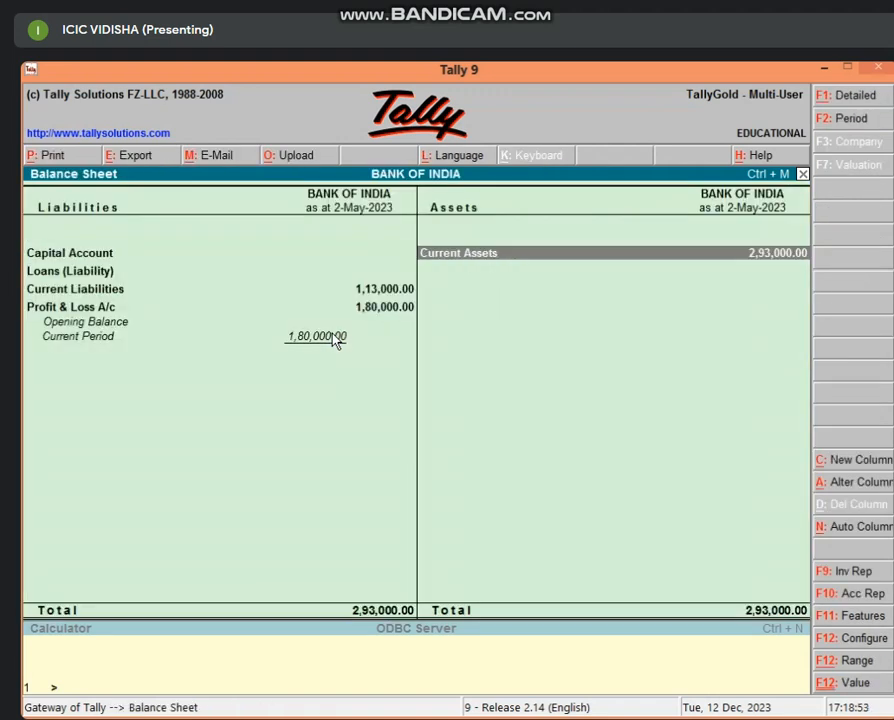
key(Return)
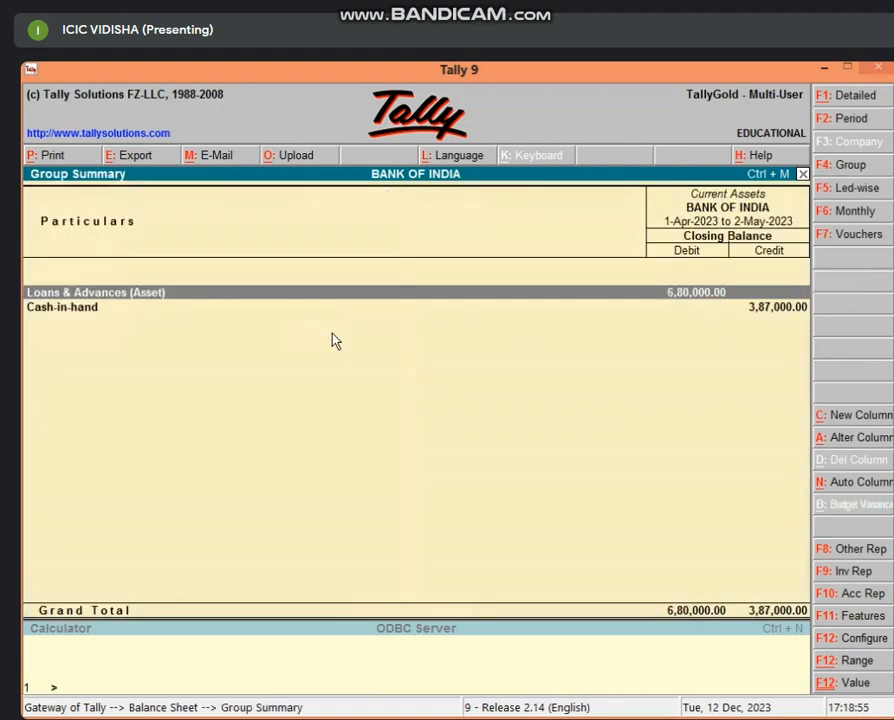
key(Escape)
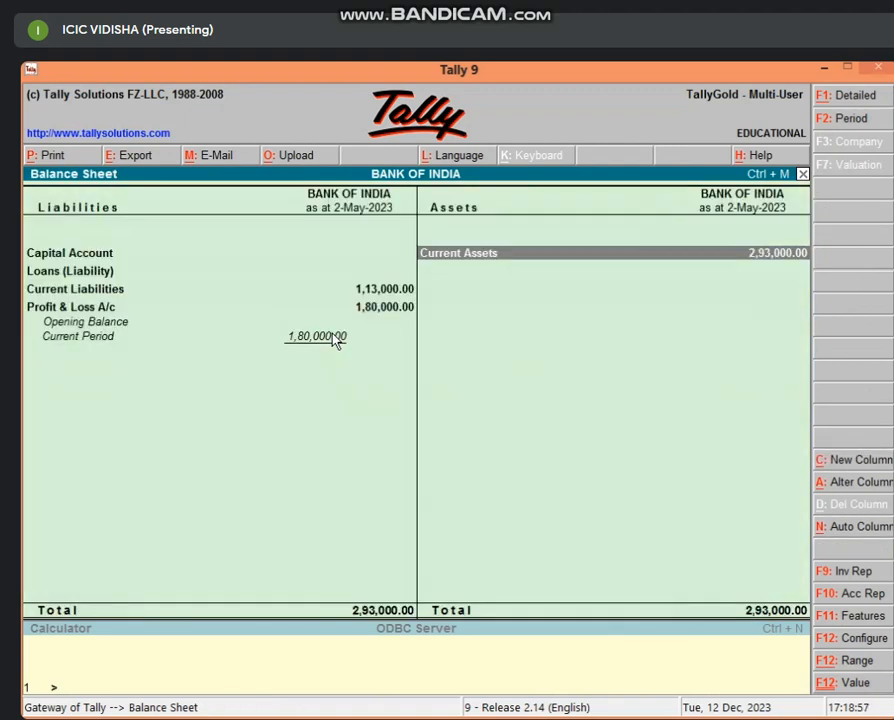
key(Escape)
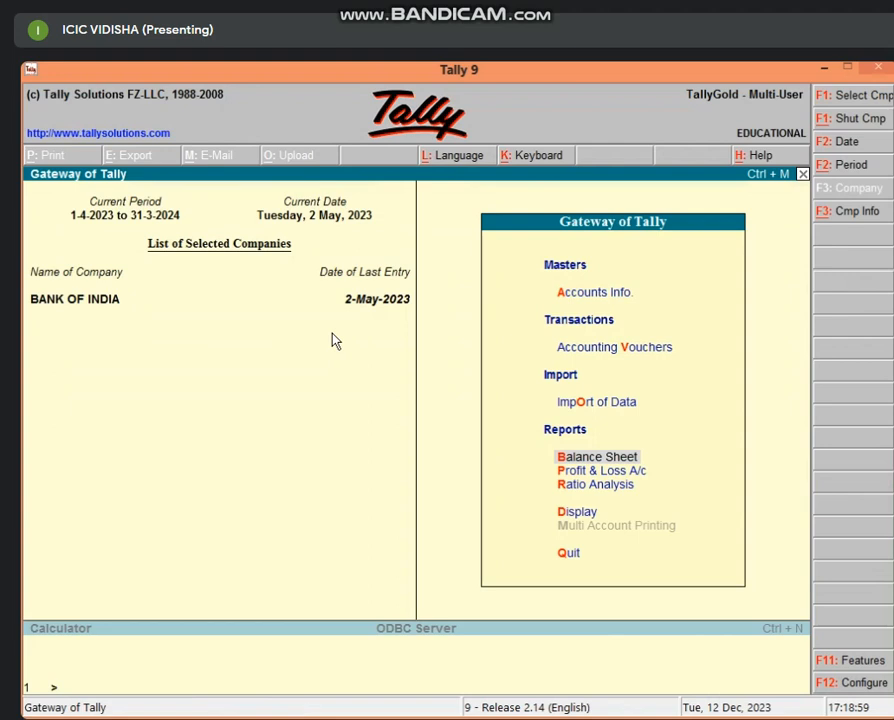
Start a receipt voucher and choose the customer's loan account for the credit line.
key(v)
key(F6)
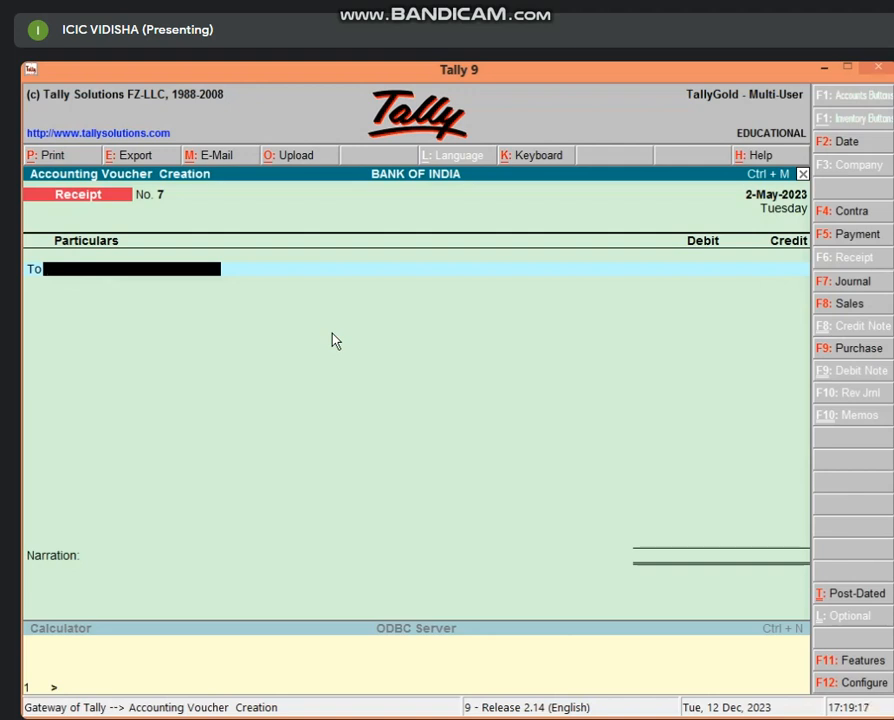
text(MOH)
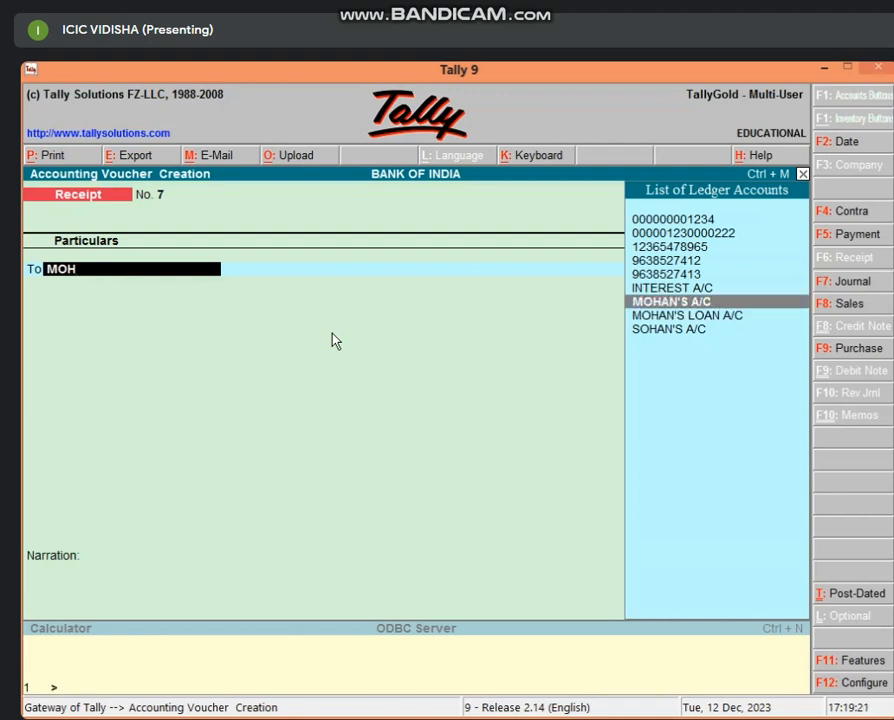
key(Down)
key(Return)
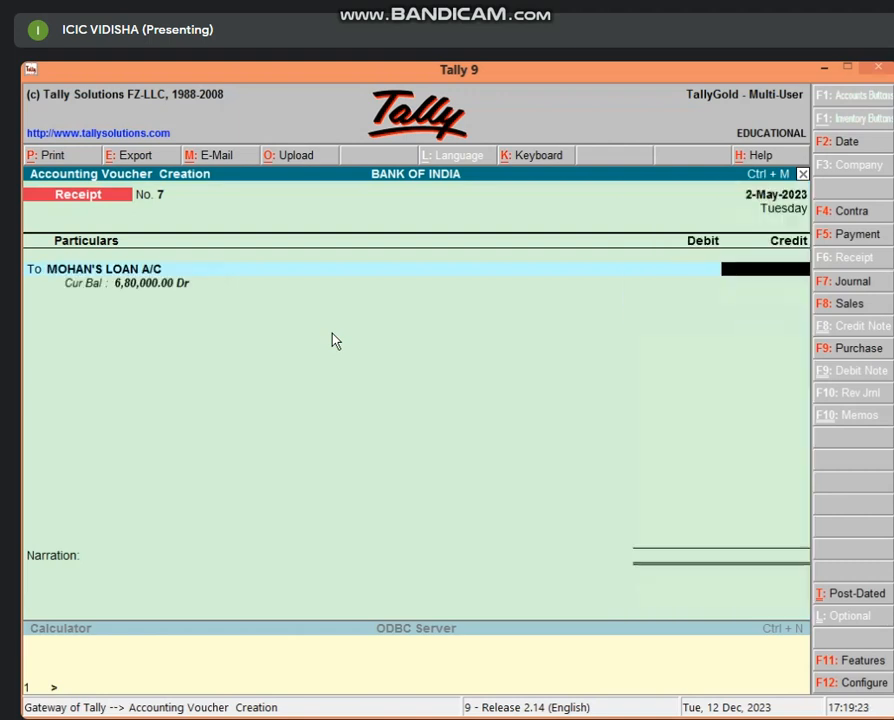
Check the instalment amount in the Excel loan sheet, return to Tally and set the loan account's credit to 37778.
click(824, 68)
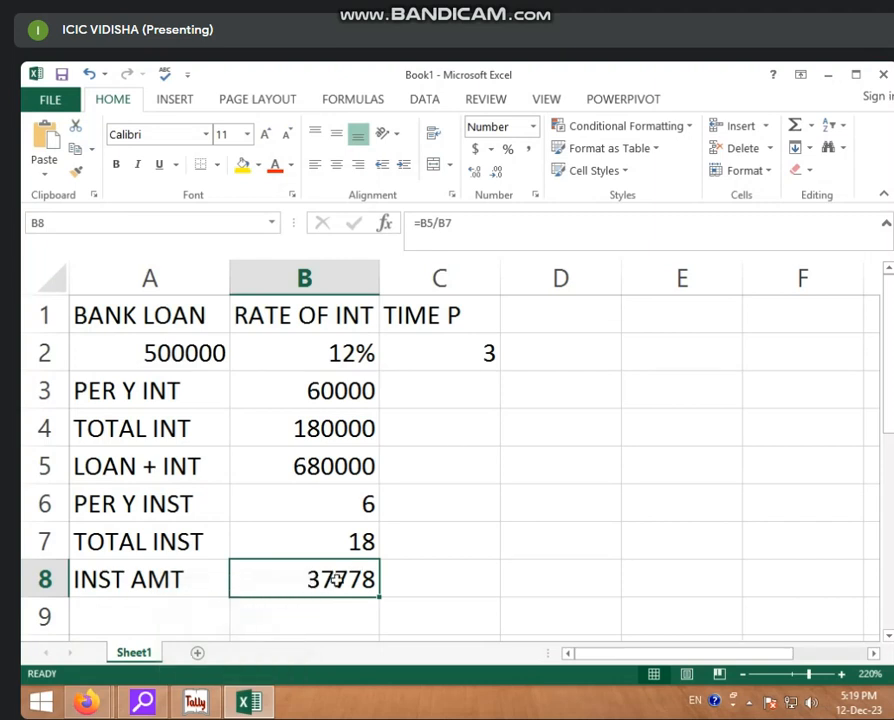
click(196, 703)
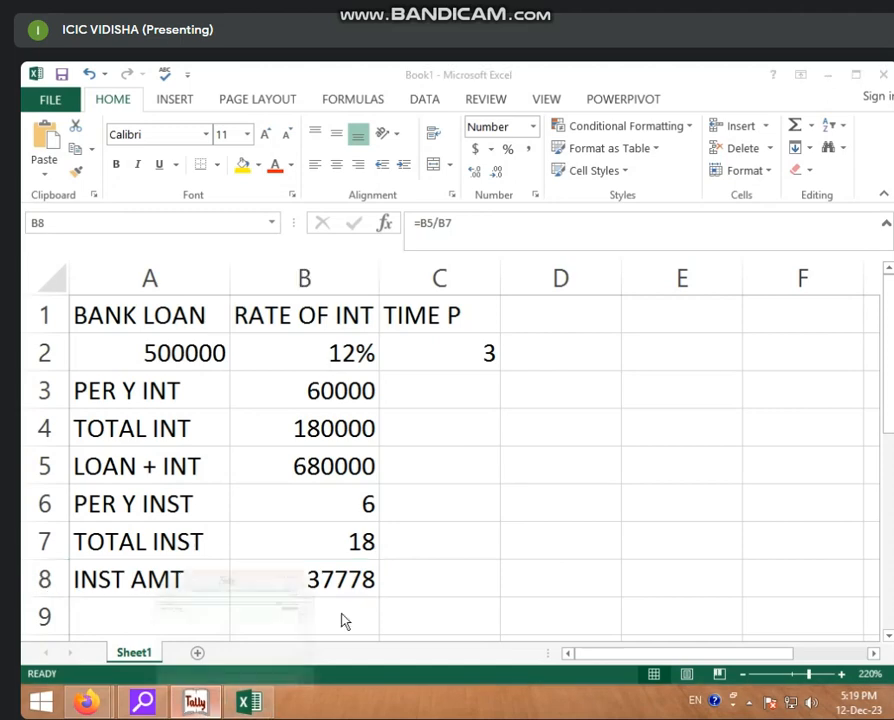
text(3778)
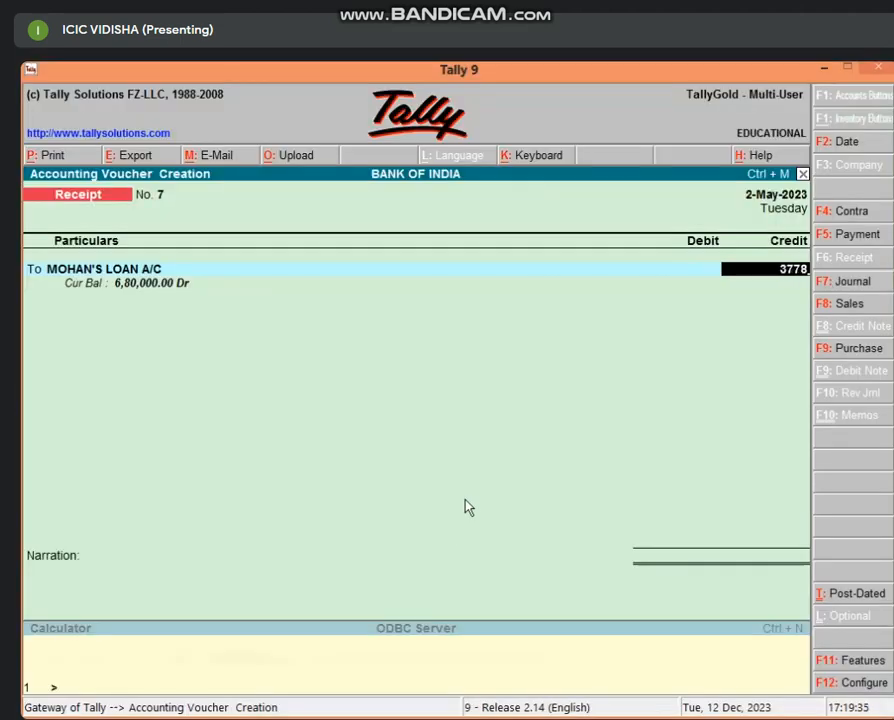
key(BackSpace)
text(78)
key(Return)
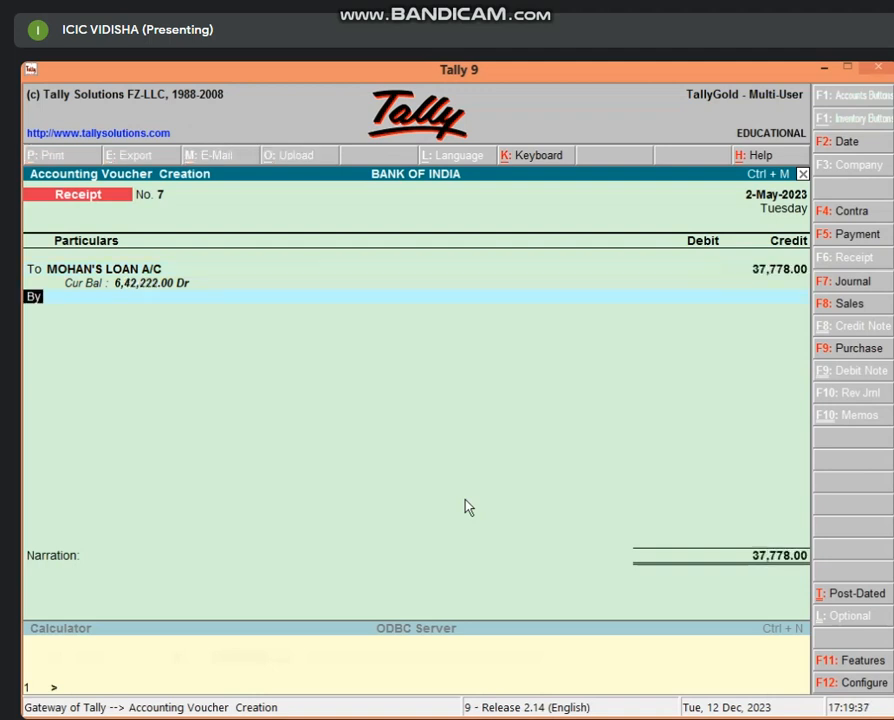
Debit Cash with 37,778, consult the Excel loan sheet again, save the receipt voucher in Tally without a narration and leave voucher entry.
text(CAS)
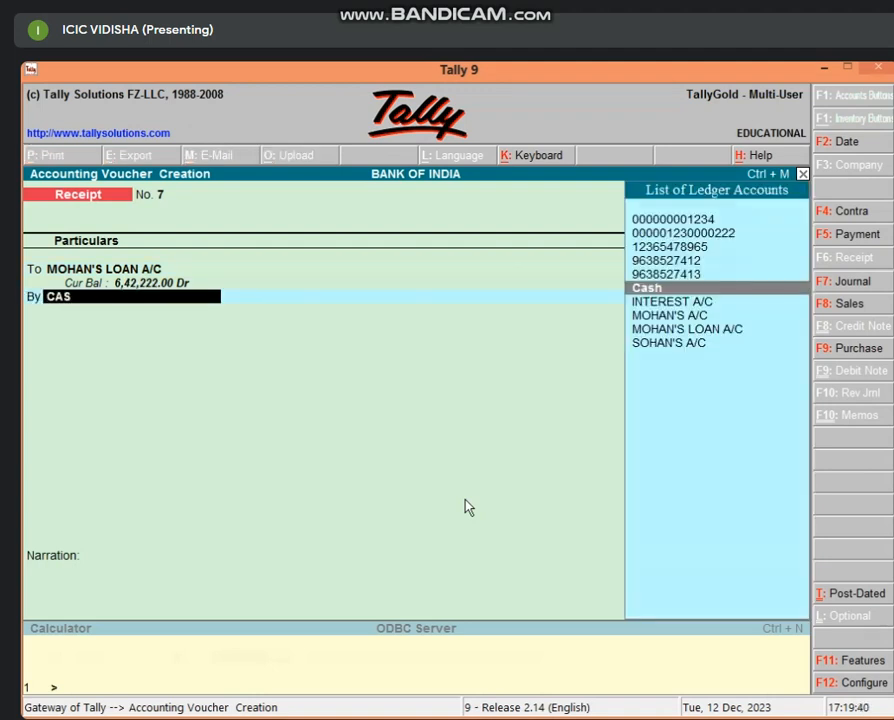
key(Return)
key(Return)
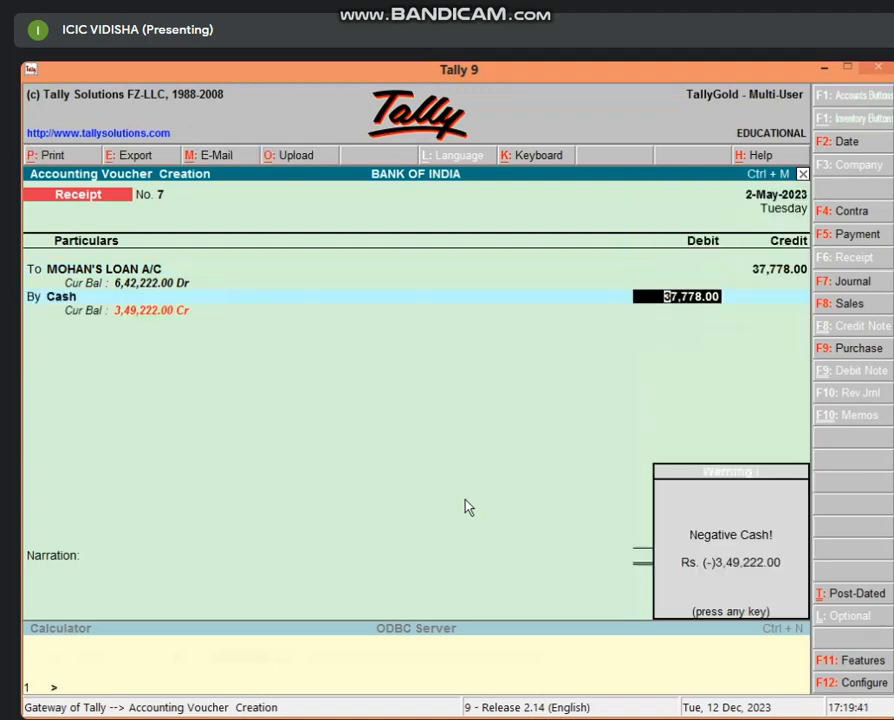
key(Return)
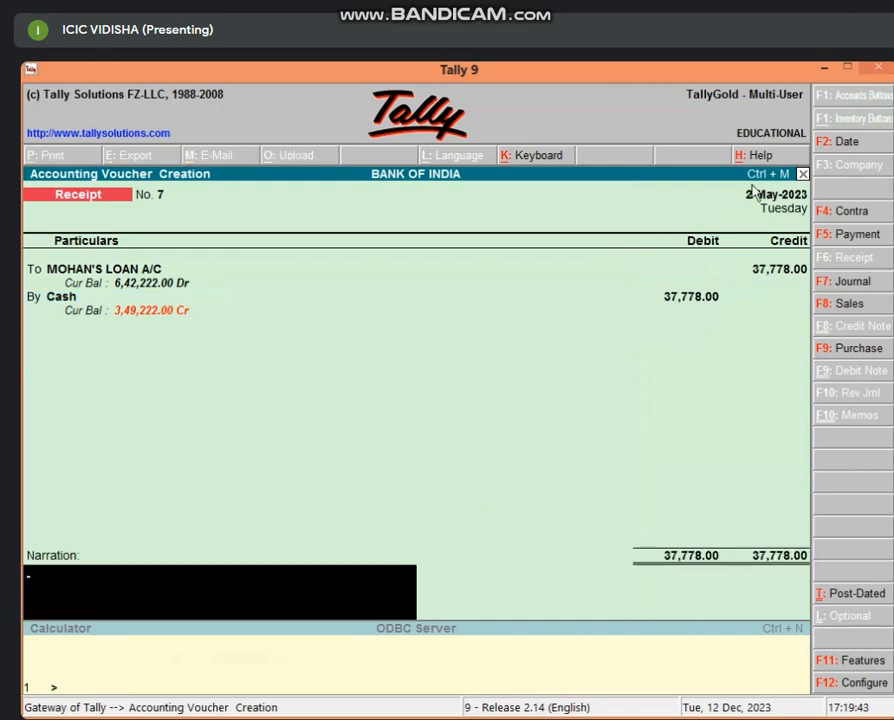
click(821, 70)
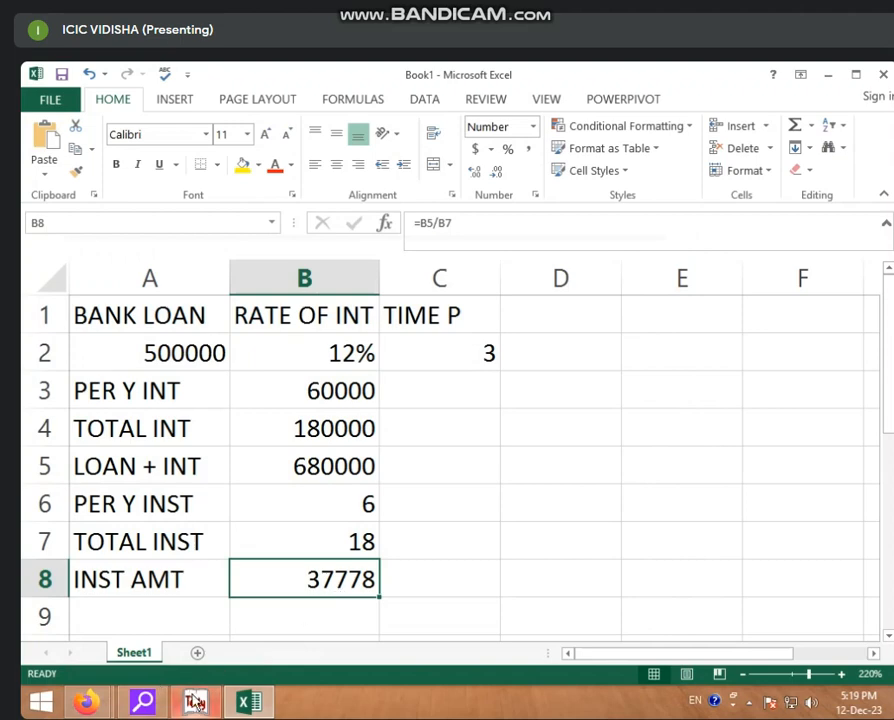
click(195, 702)
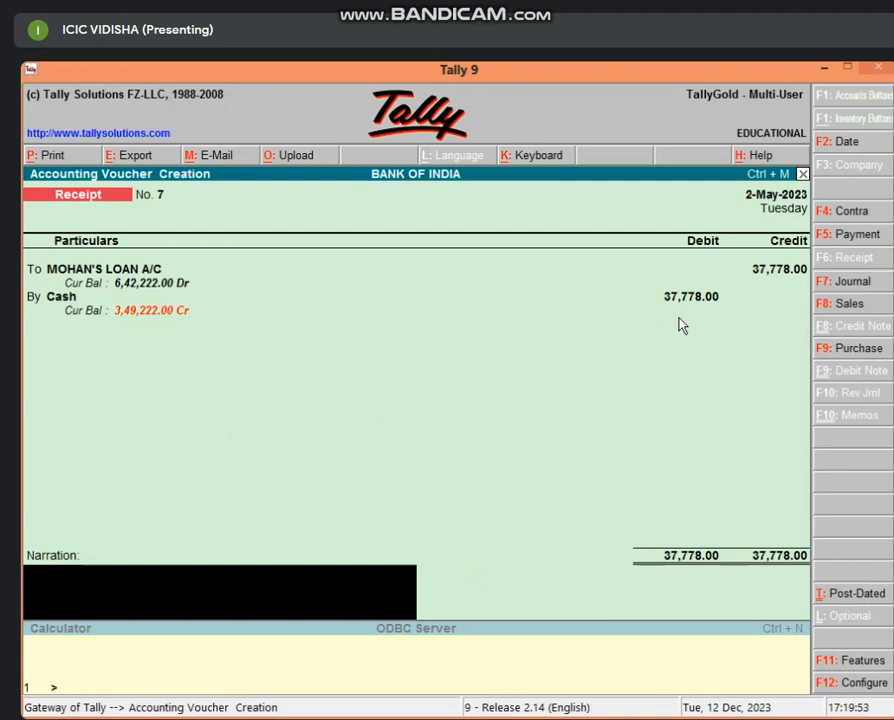
key(Return)
key(Return)
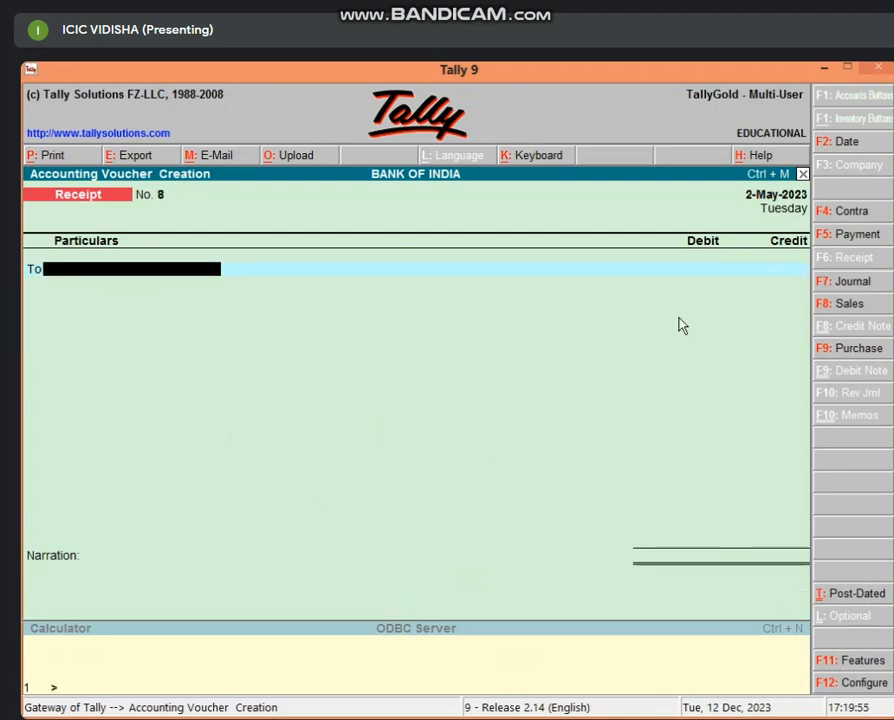
key(Escape)
key(Return)
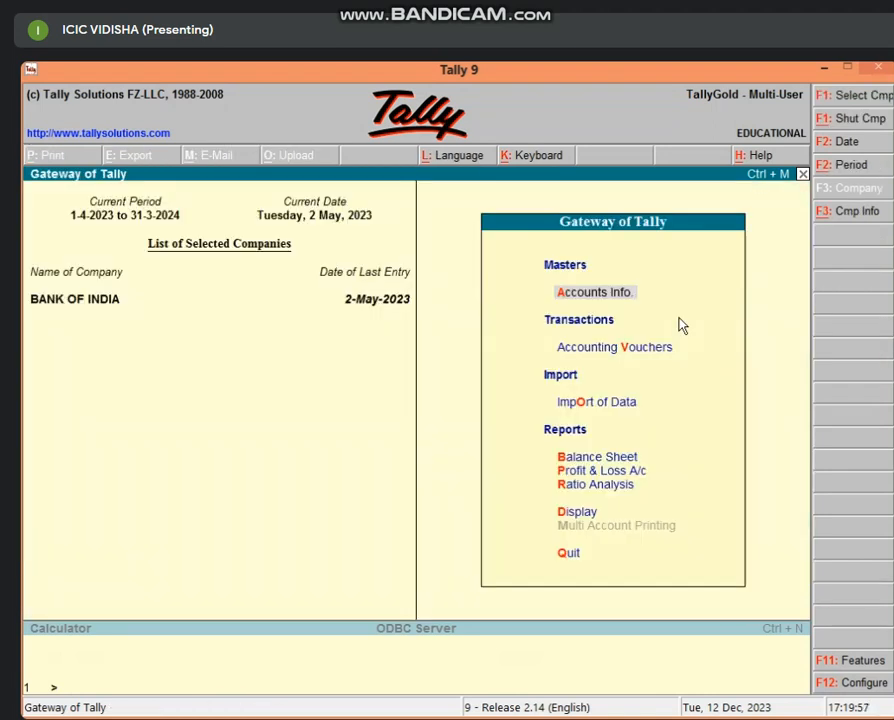
Examine the balance sheet and the Current Assets group summary after the instalment receipt, and return to the Gateway without quitting.
key(b)
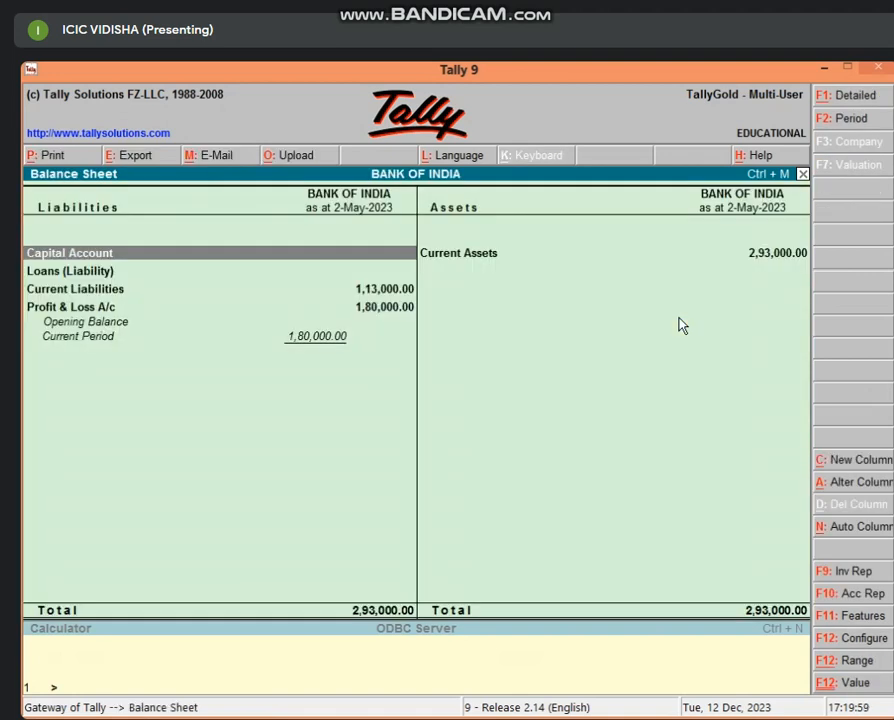
key(Right)
key(Return)
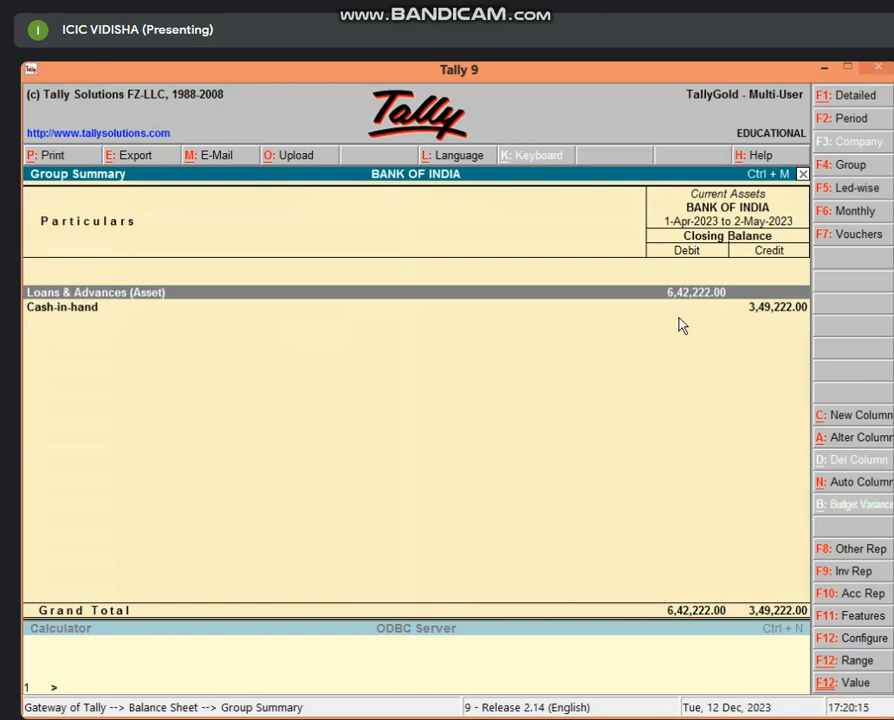
key(Escape)
key(Escape)
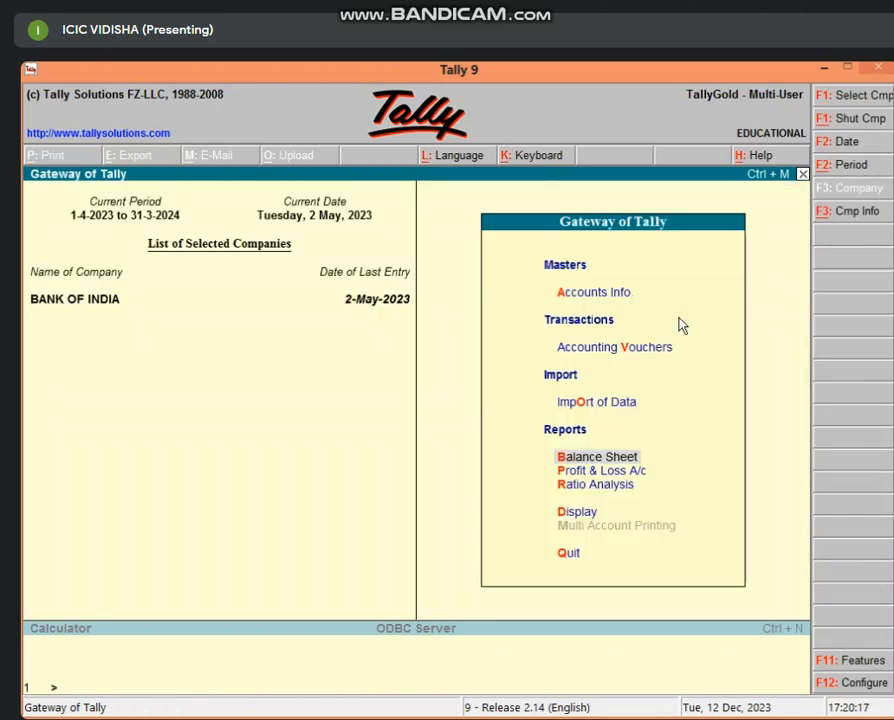
key(Escape)
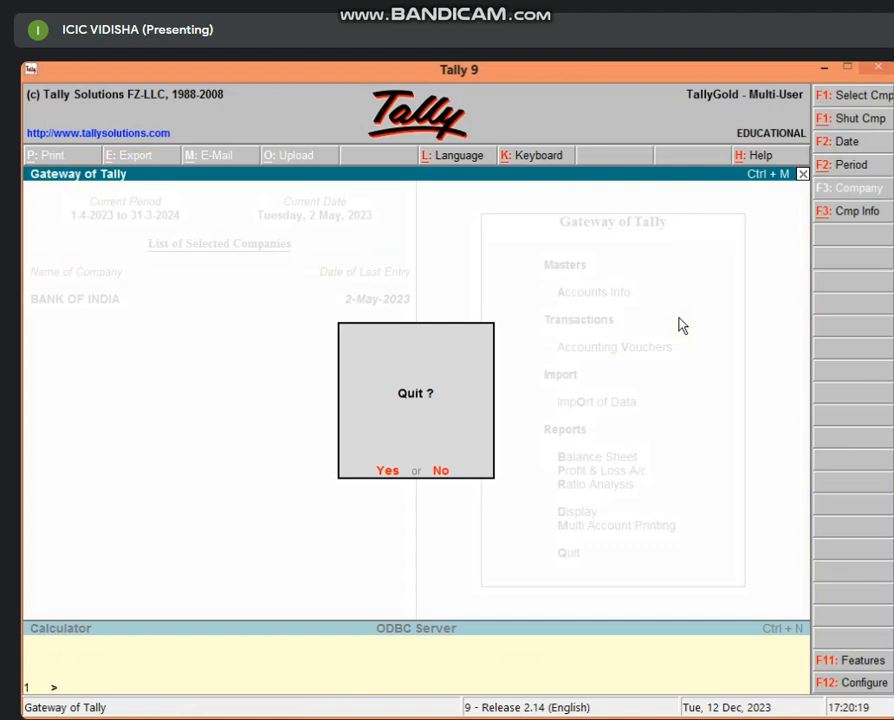
key(n)
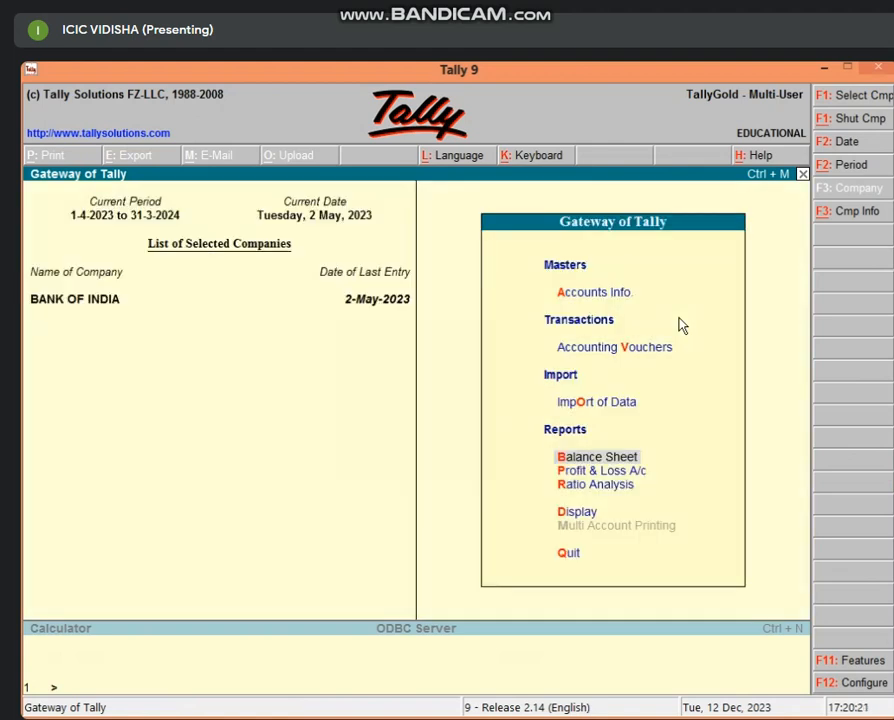